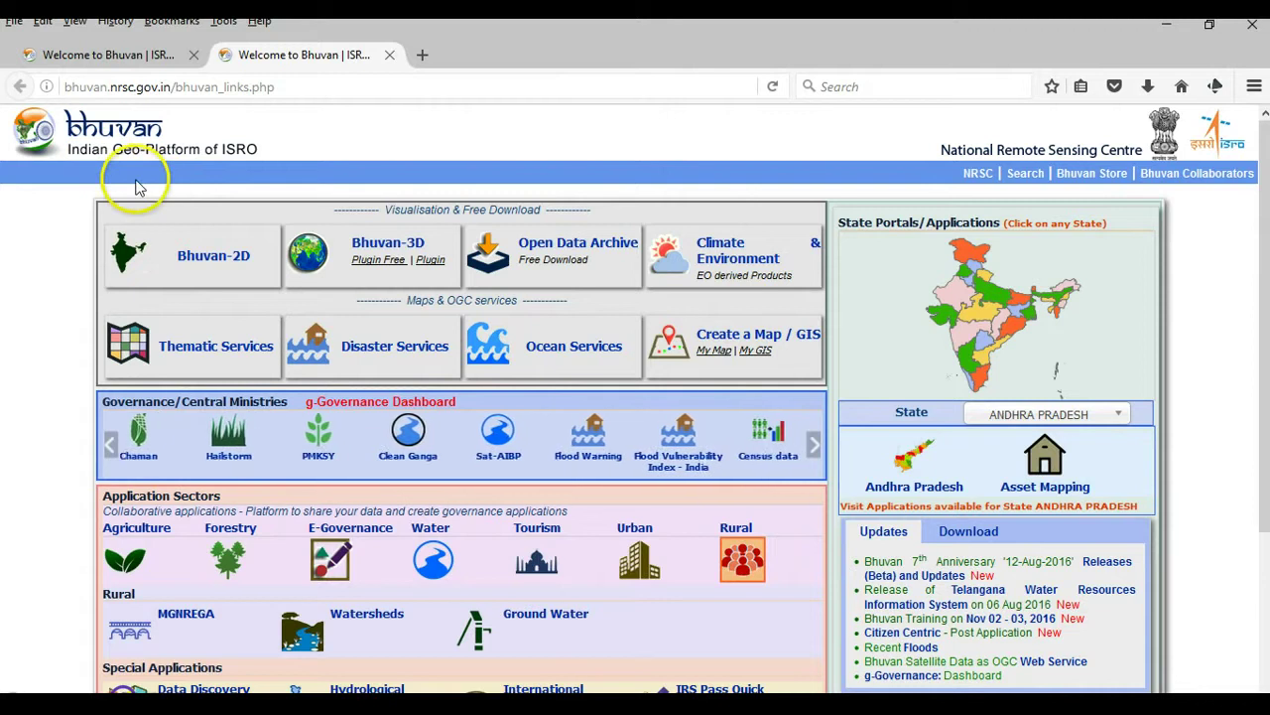
- Browse the Forestry and Rural application tiles, then open Bhuvan's Open Data Archive in a new tab
click(227, 559)
click(330, 561)
click(742, 559)
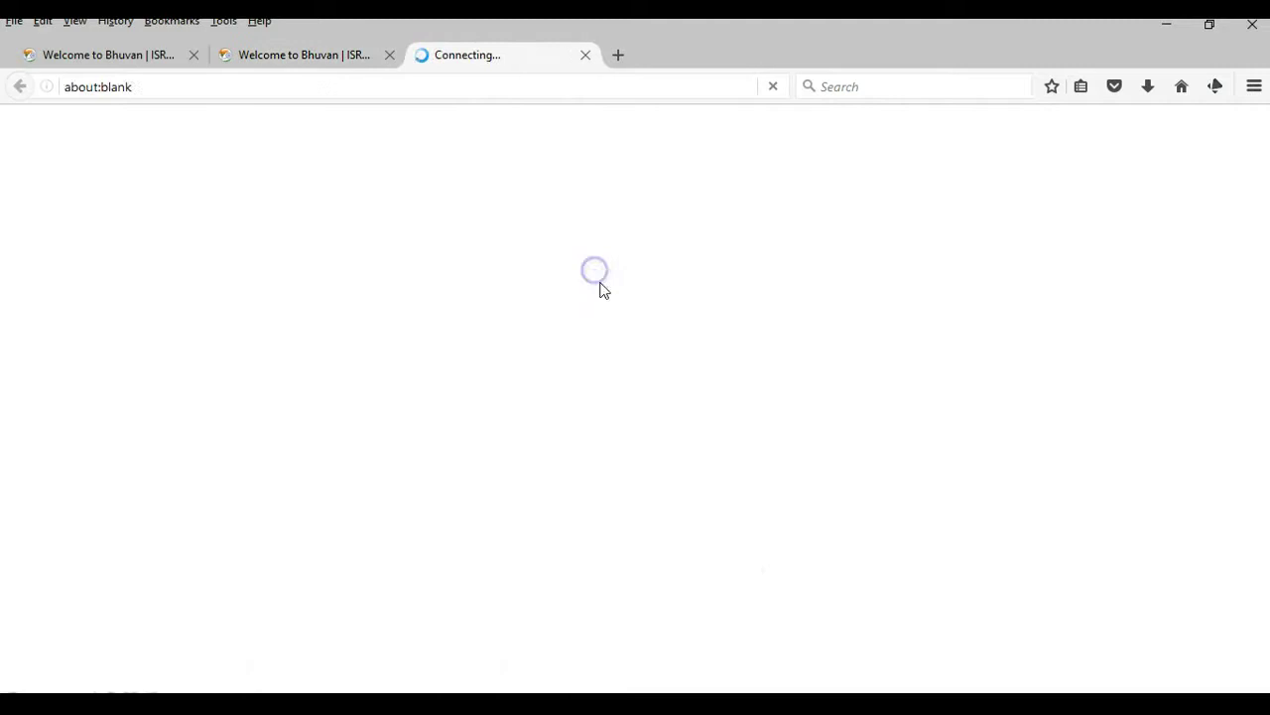
click(729, 590)
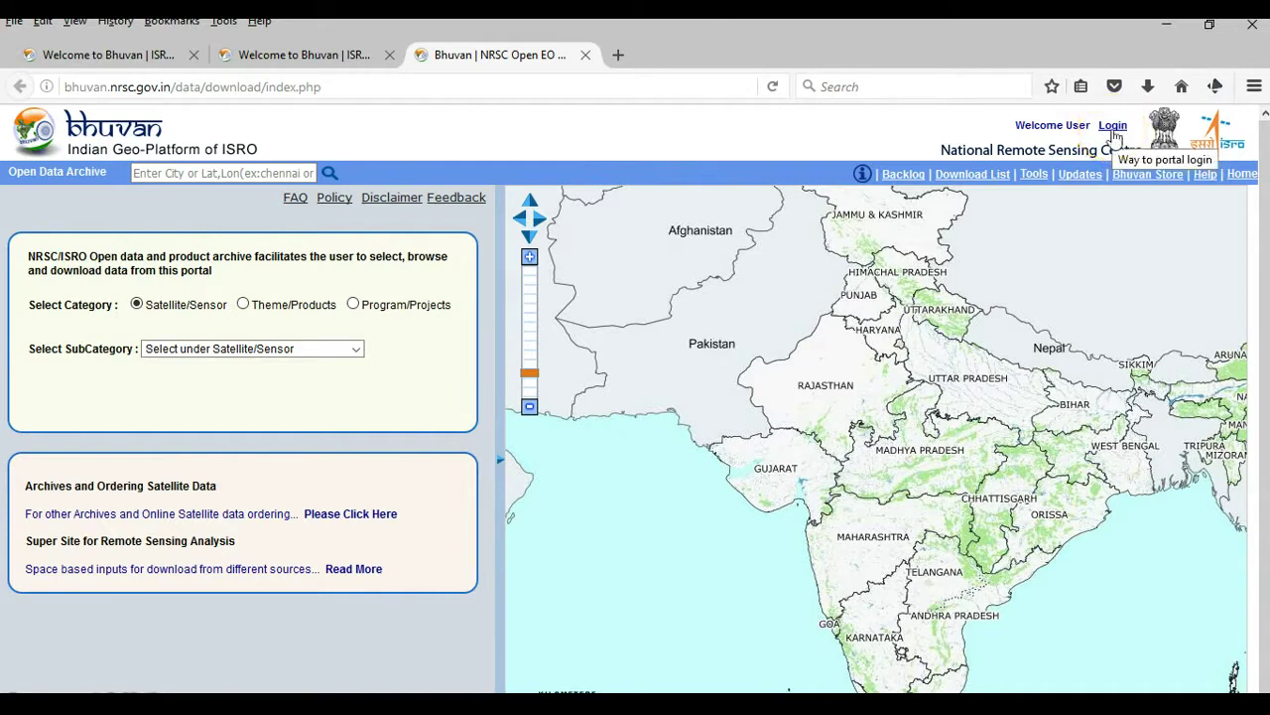
- Bring up the Bhuvan sign-in form, look over the New User registration page, and return
click(1113, 126)
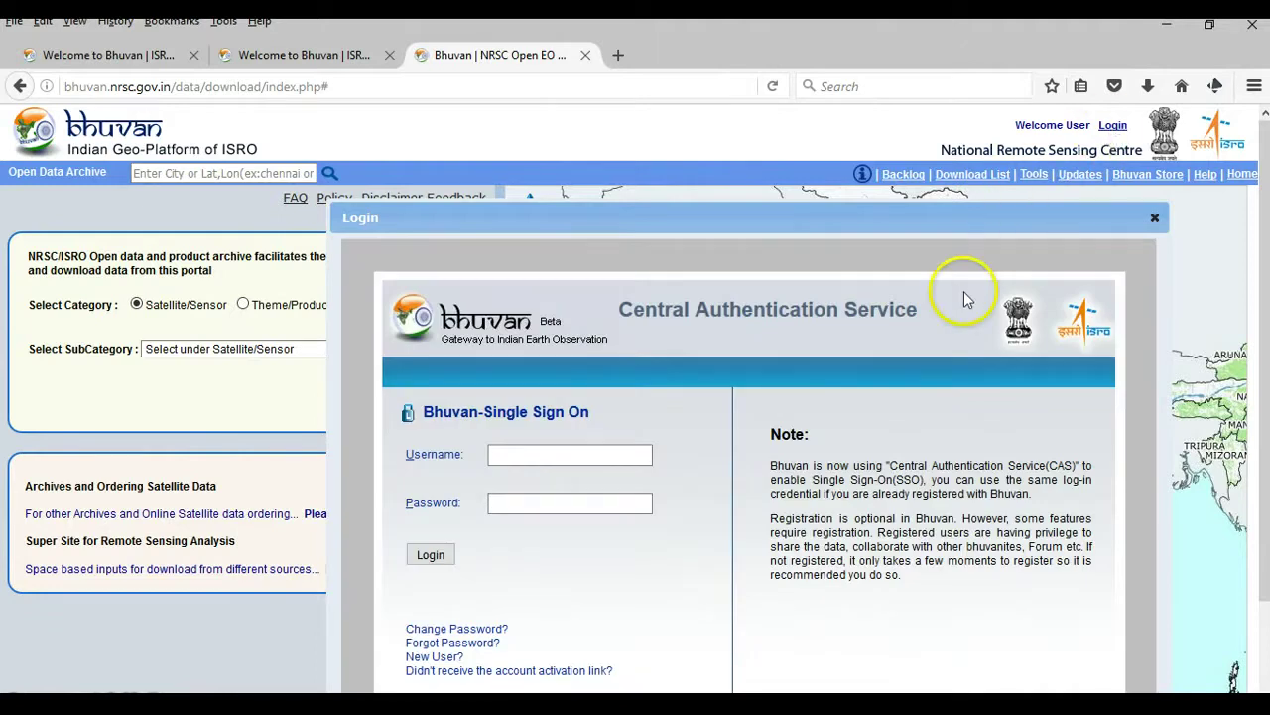
click(538, 455)
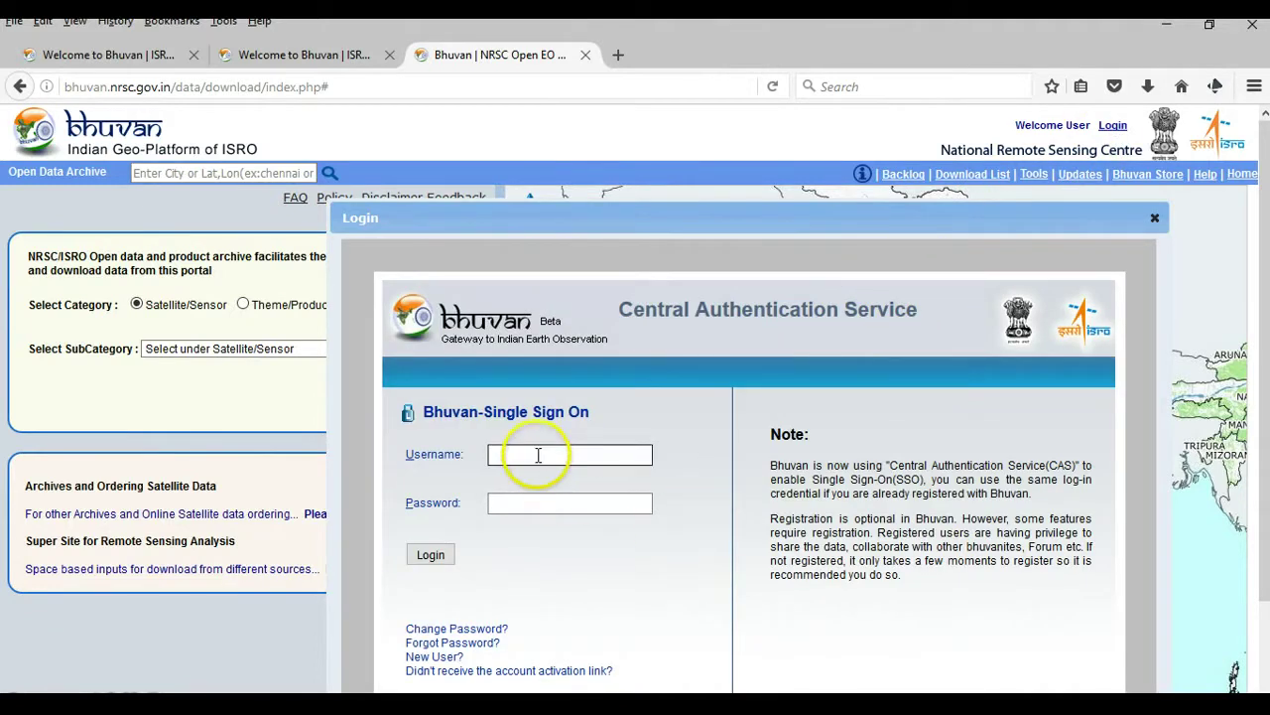
click(539, 501)
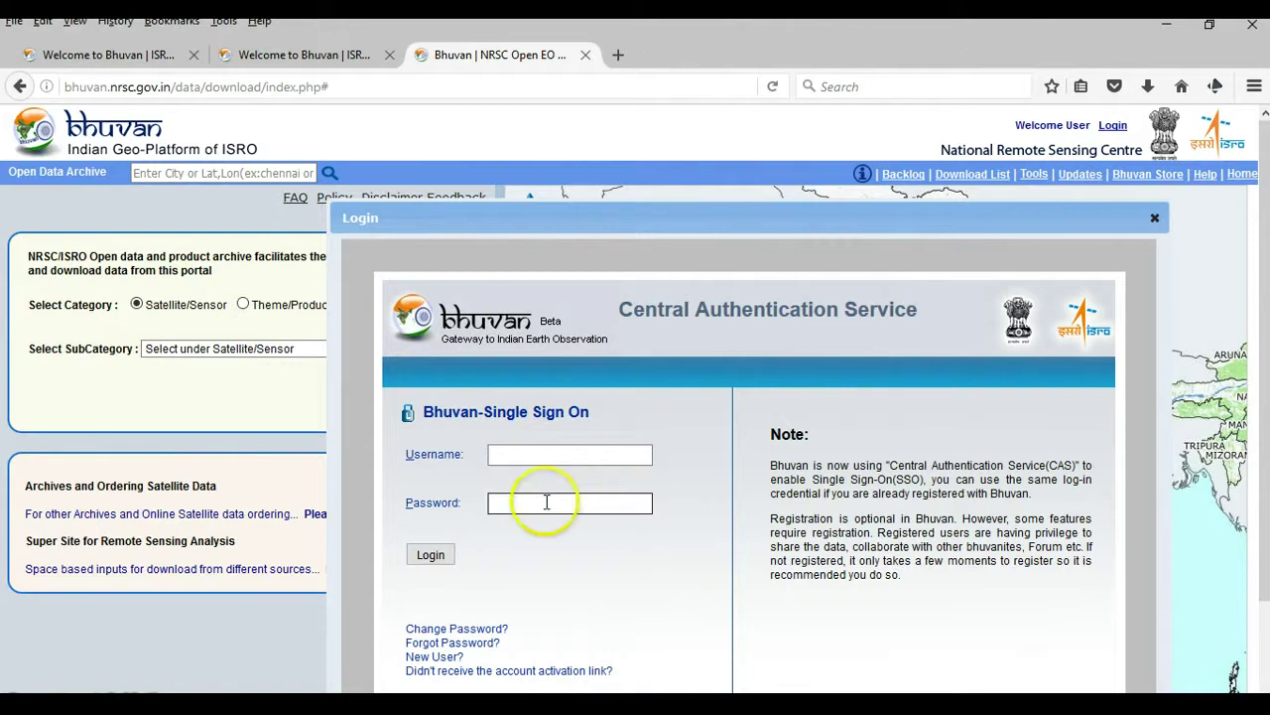
click(442, 660)
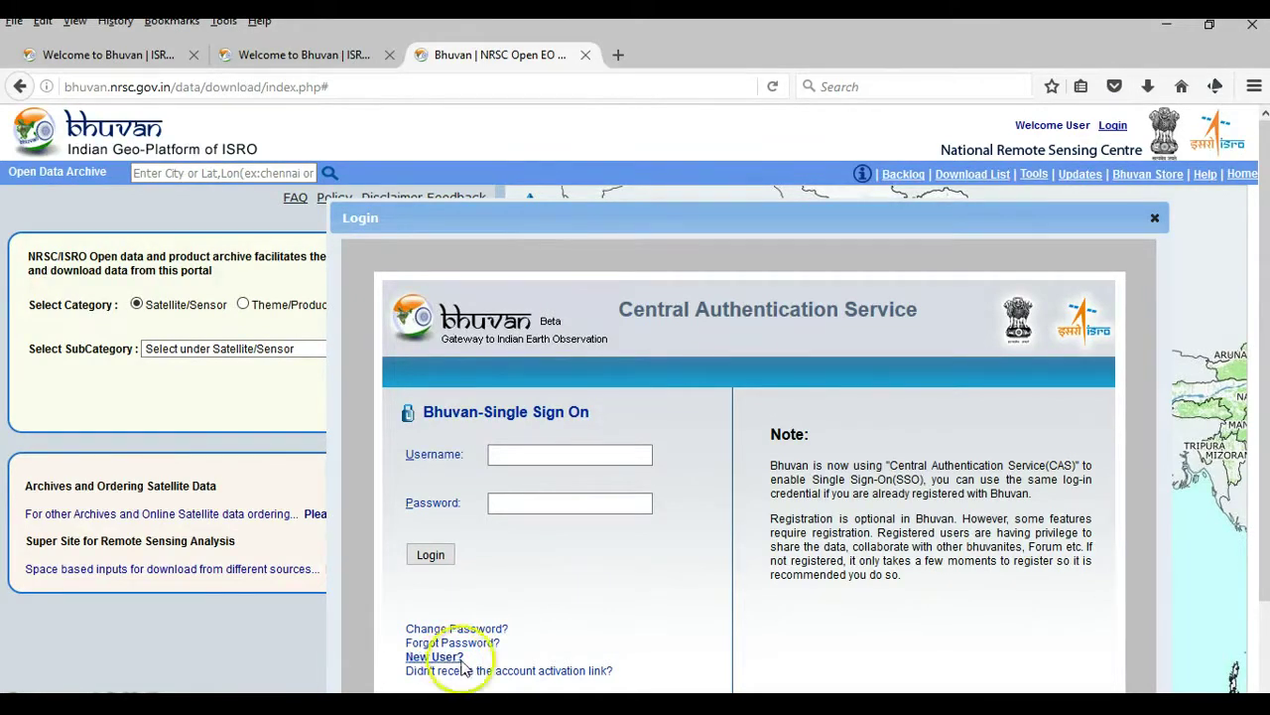
click(442, 658)
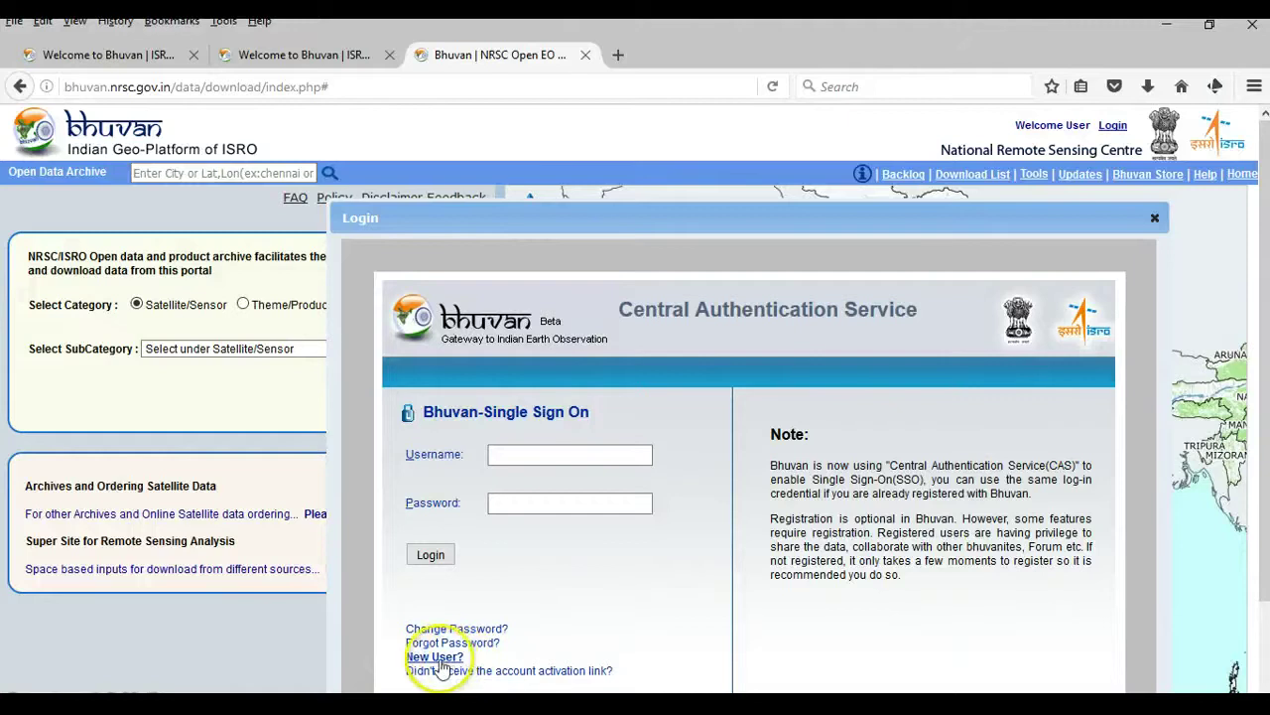
click(437, 658)
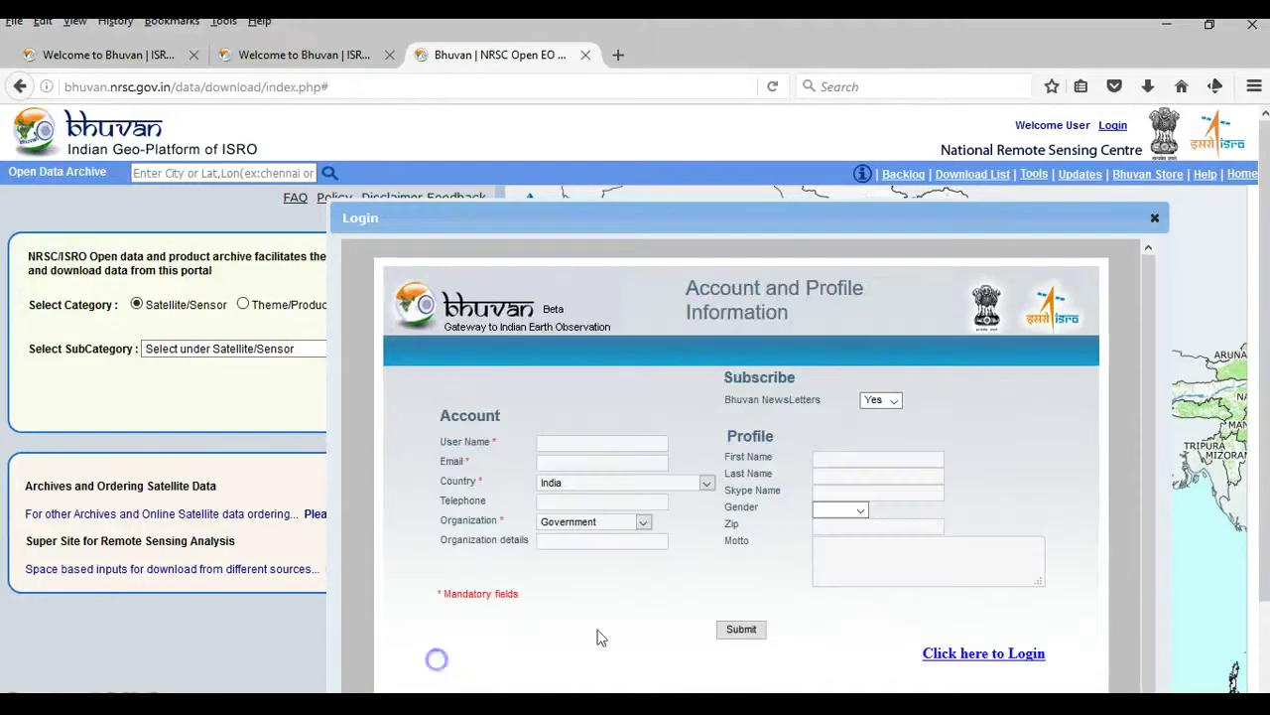
click(18, 87)
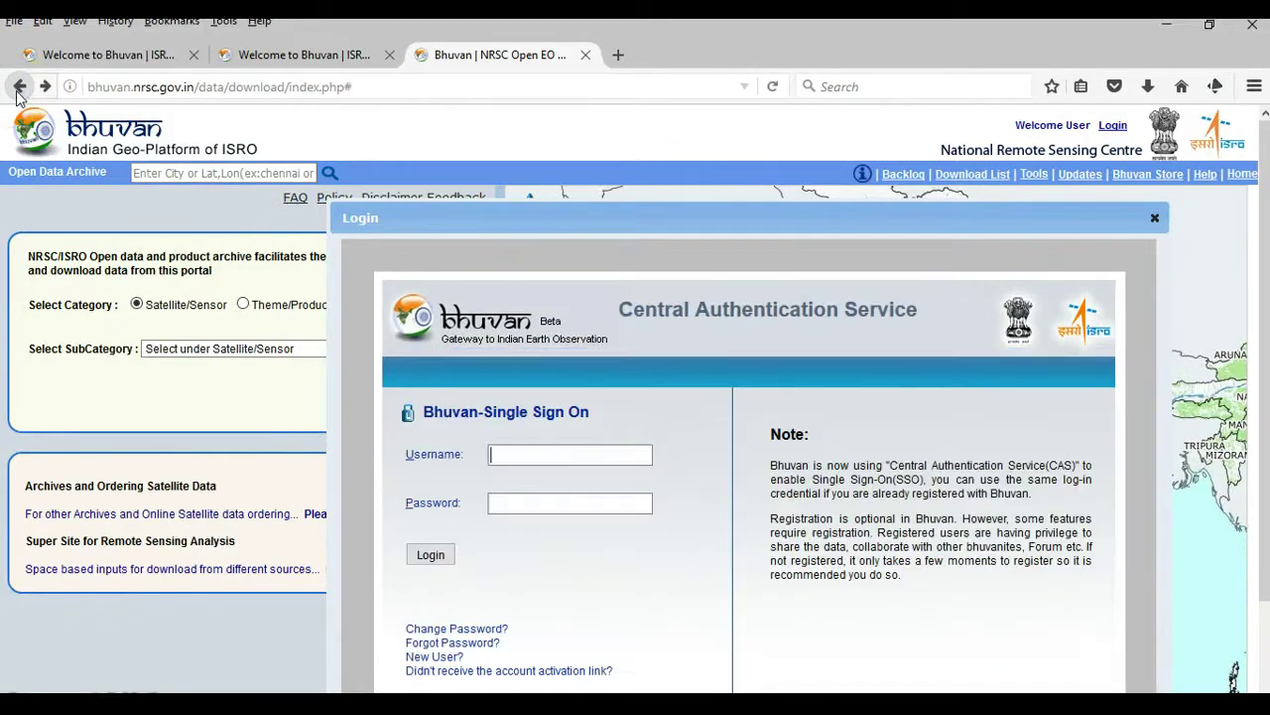
- Sign in through Single Sign On with the registered account's username and password
click(512, 454)
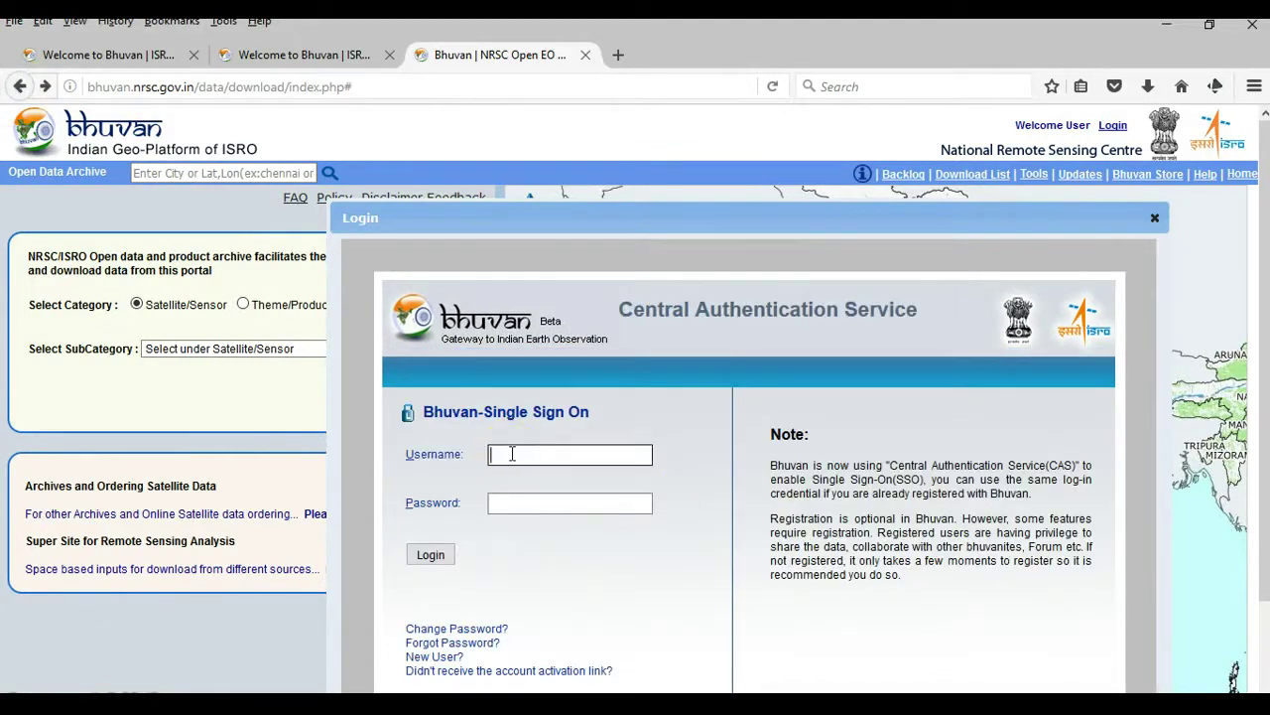
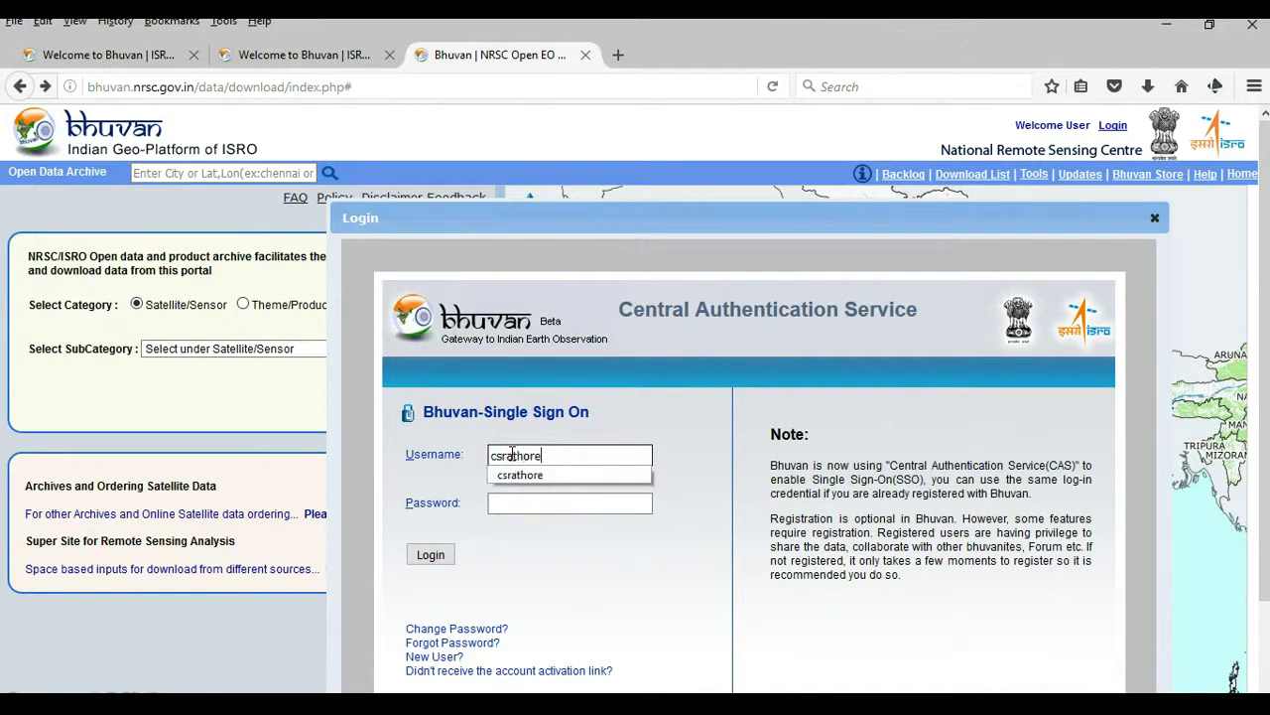
click(520, 474)
click(515, 503)
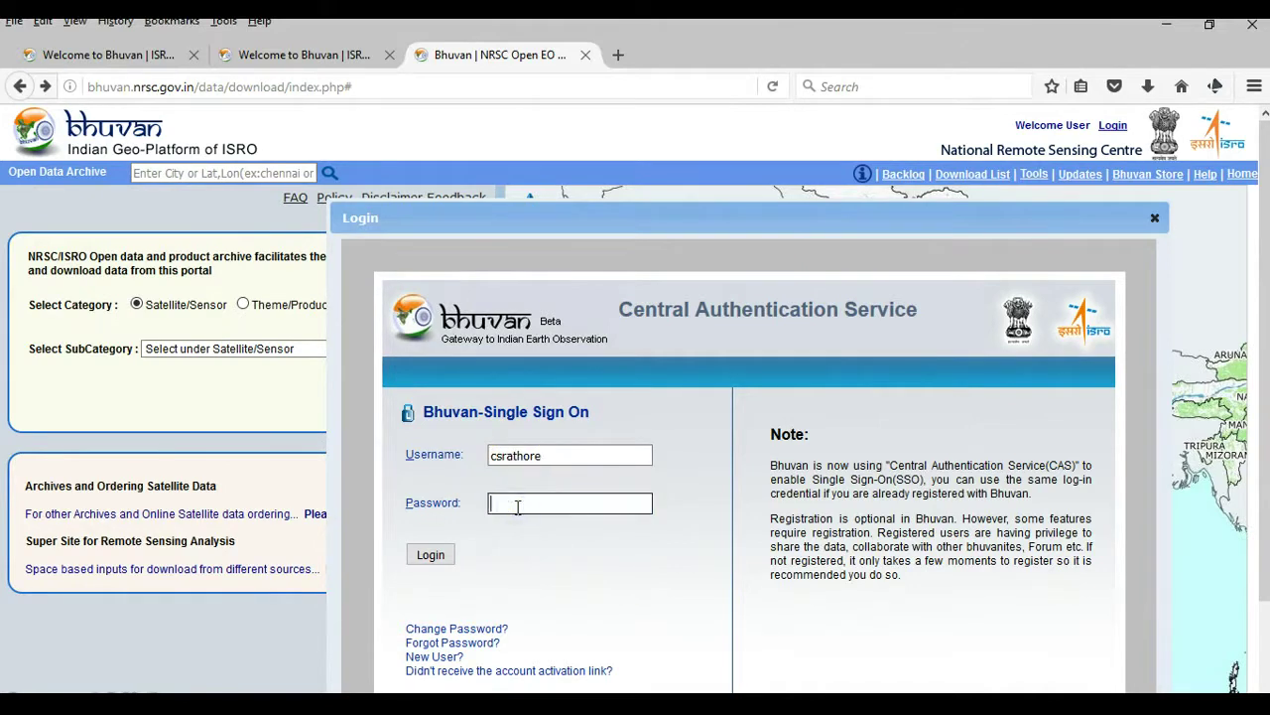
text(●●●●●●●●●)
click(431, 554)
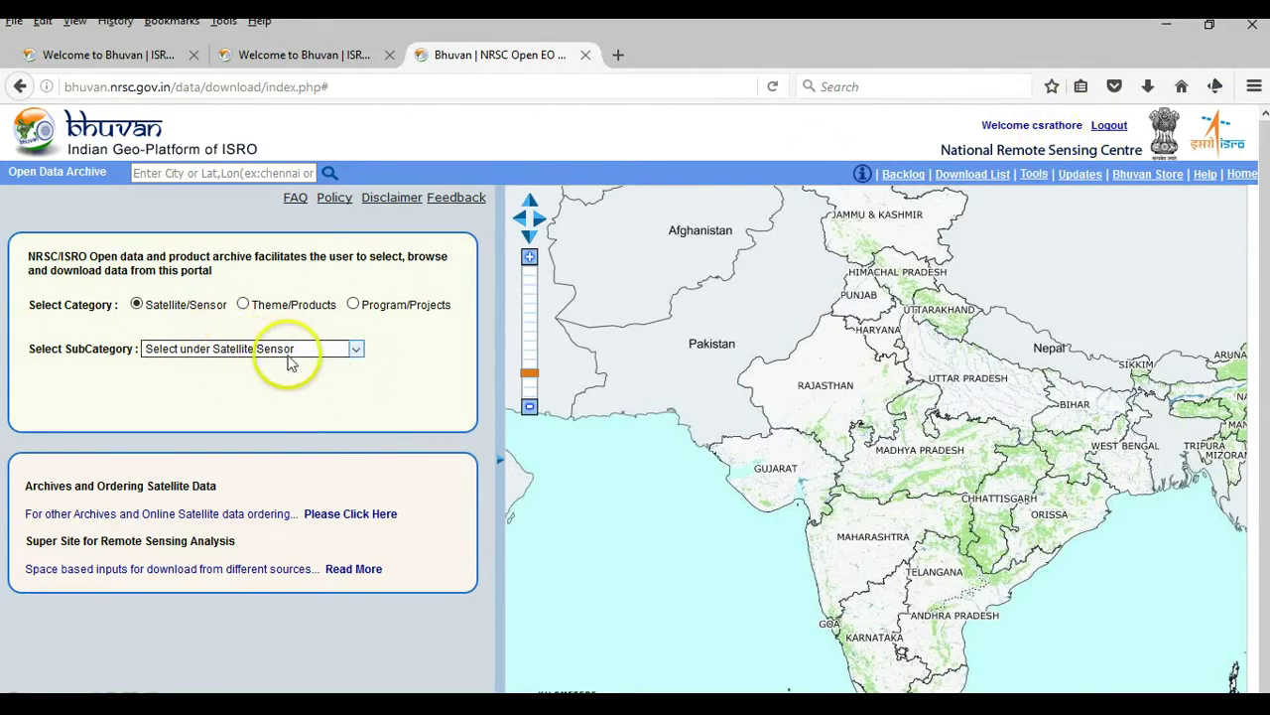
- Pick Resourcesat-1: LISS-III under Select SubCategory and scroll the panel down to Select Area
click(357, 351)
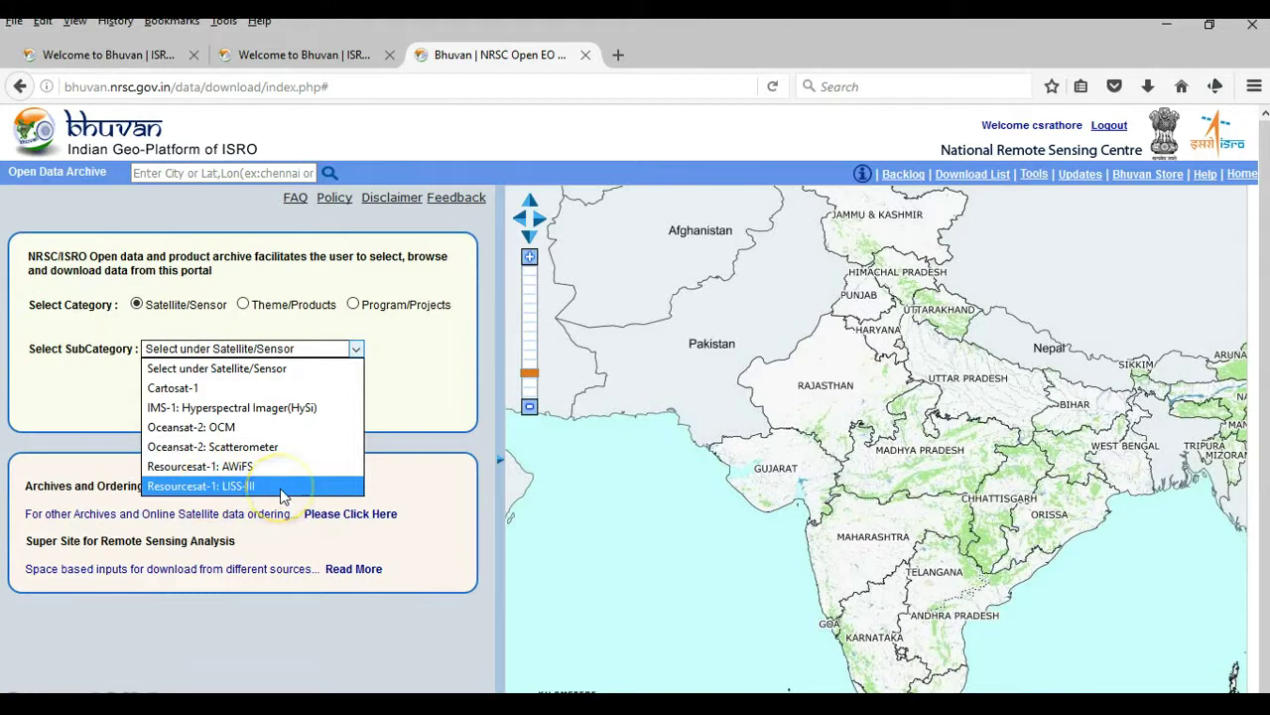
click(280, 488)
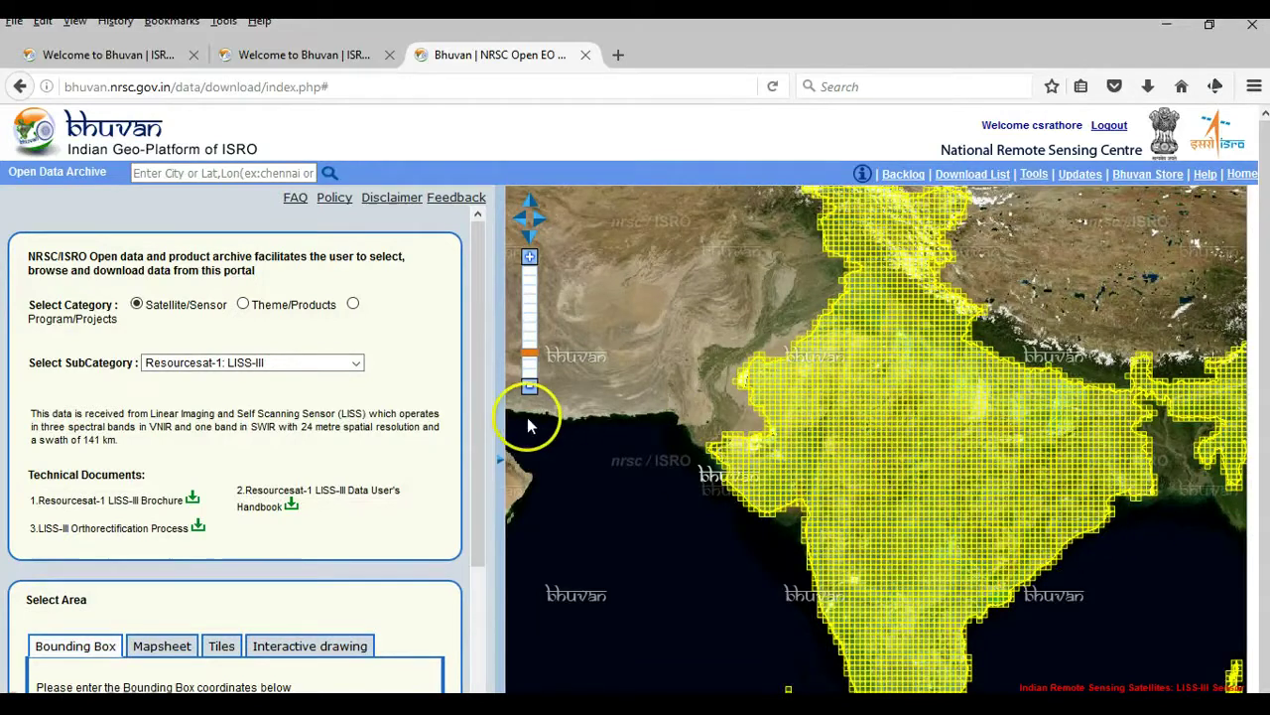
drag(475, 445, 479, 586)
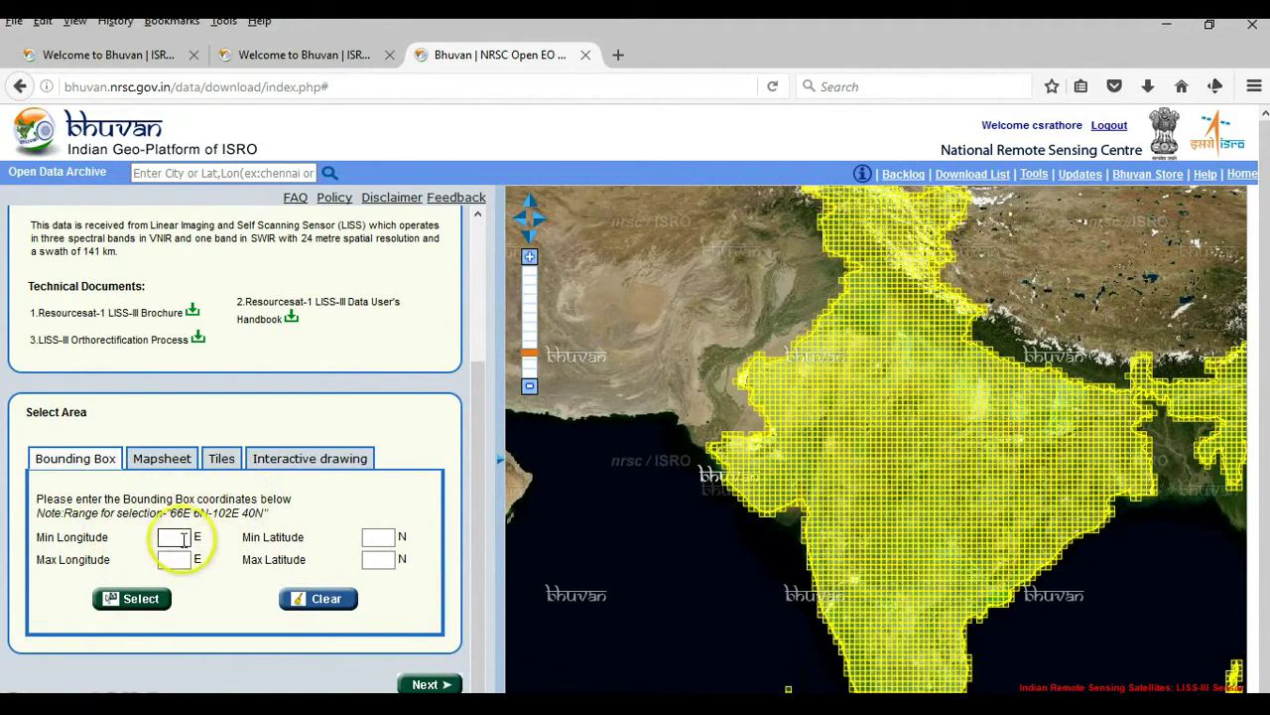
- Set Select Area to Mapsheet mode, after checking Interactive drawing, and focus the Toposheet No field
click(162, 459)
click(259, 616)
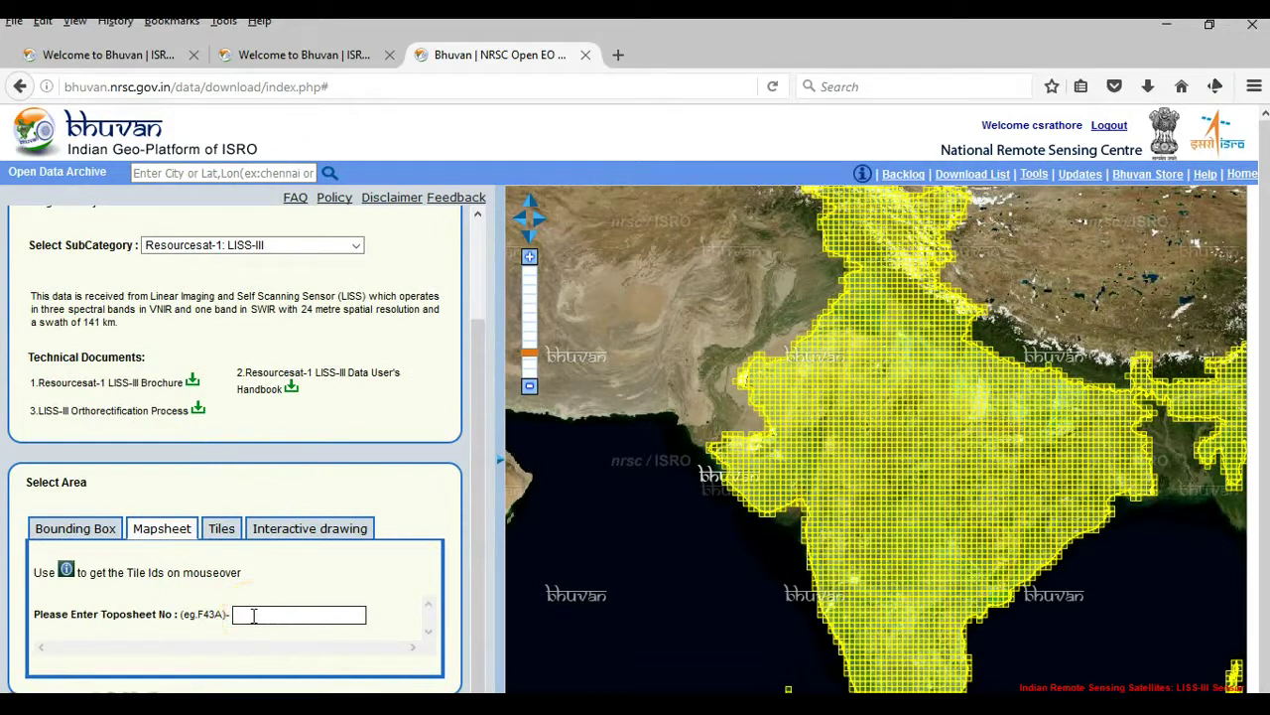
click(221, 615)
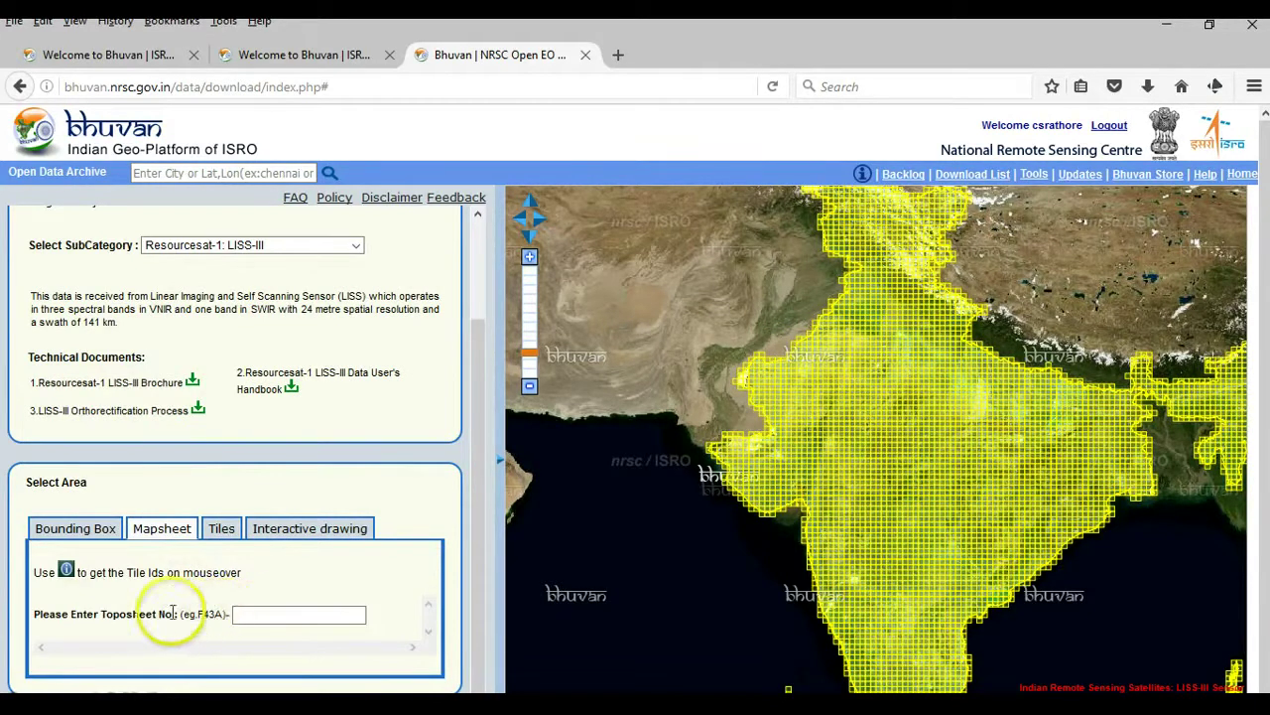
click(279, 614)
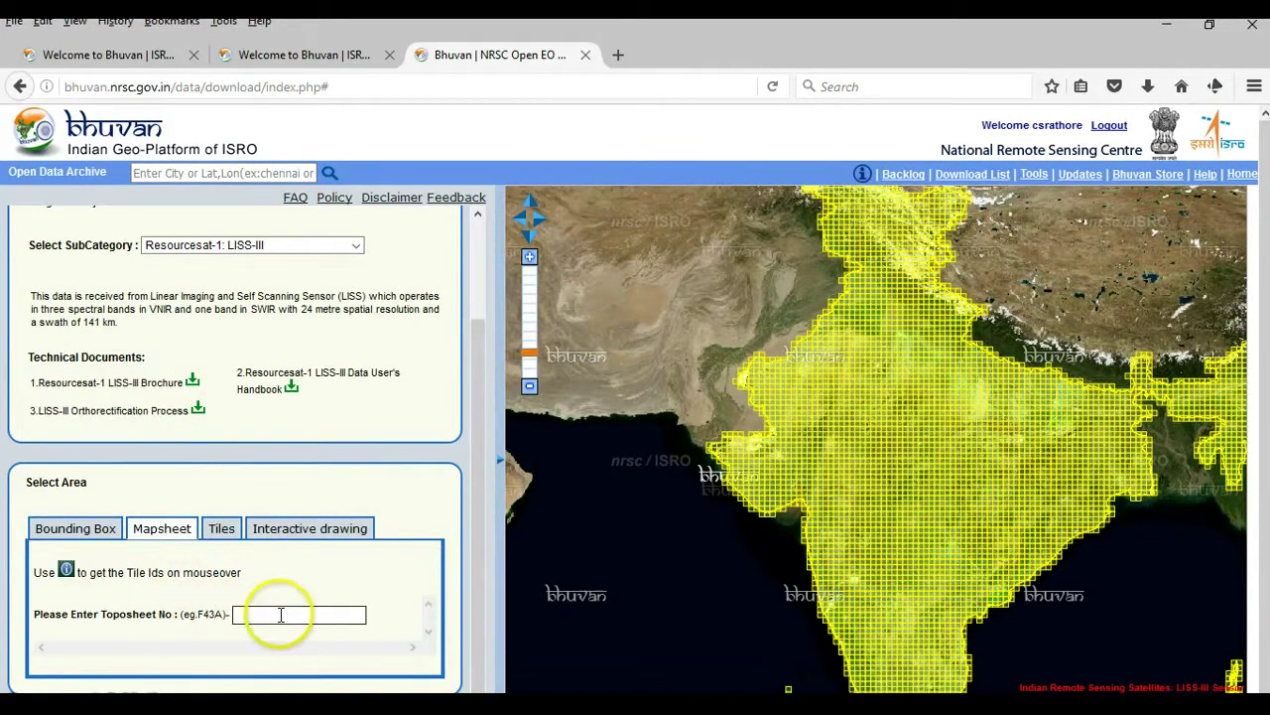
click(279, 532)
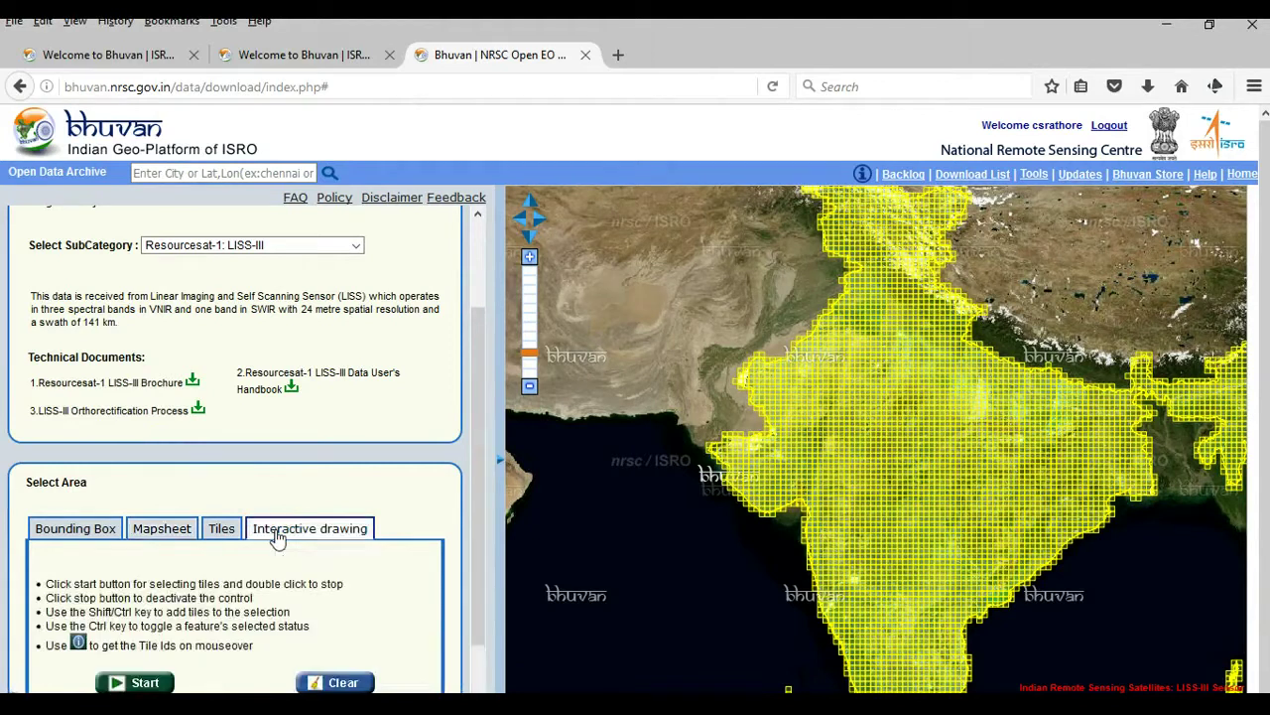
click(169, 531)
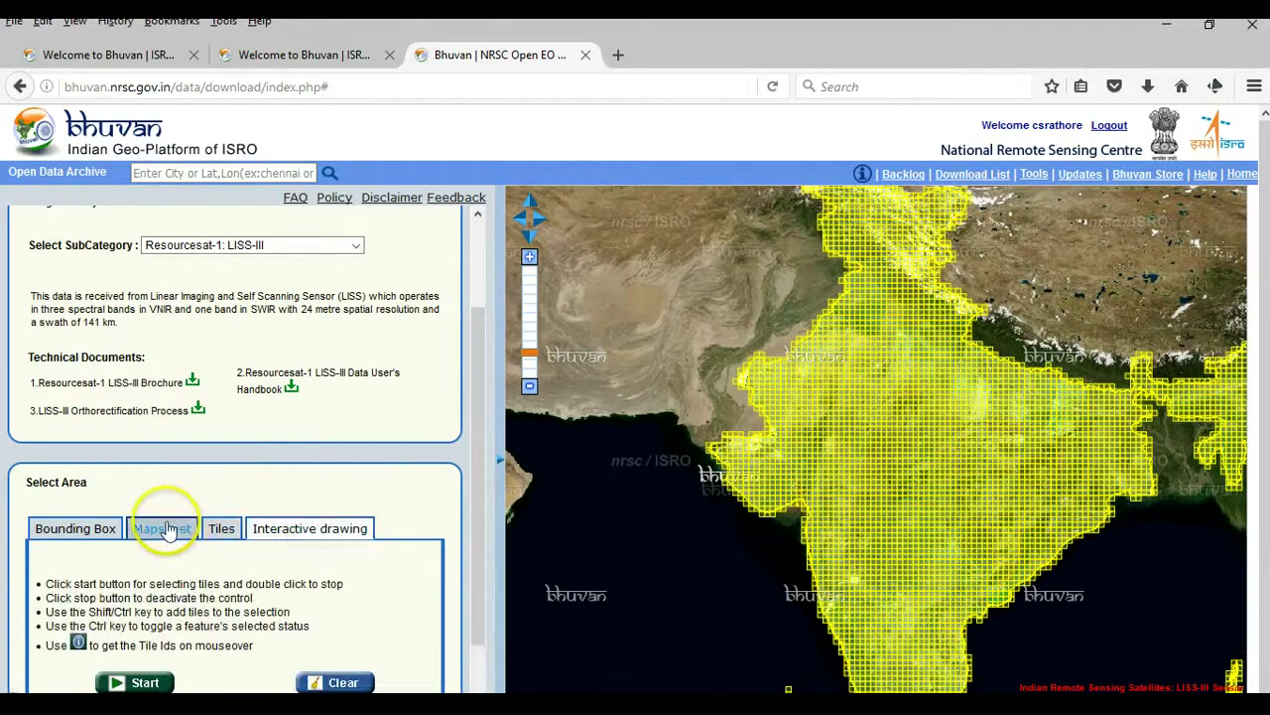
click(271, 610)
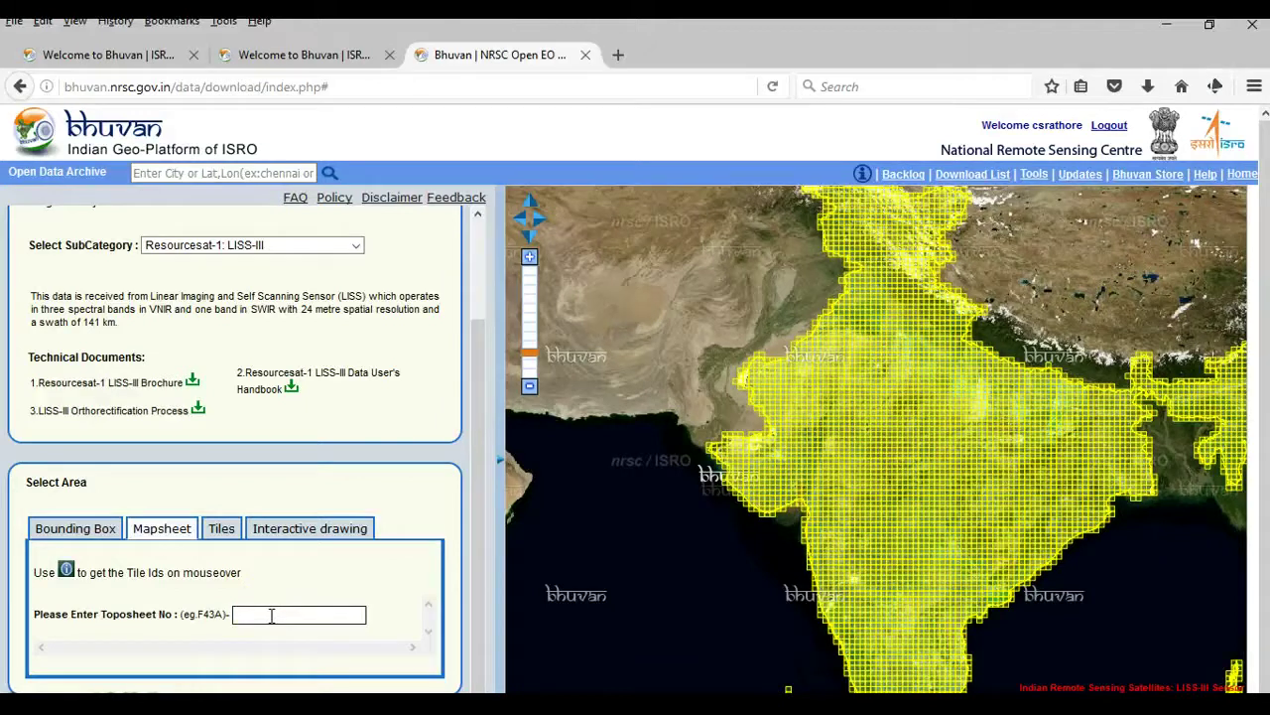
- Search 'bhopal' and zoom the map to Bhopal, Madhya Pradesh
click(229, 172)
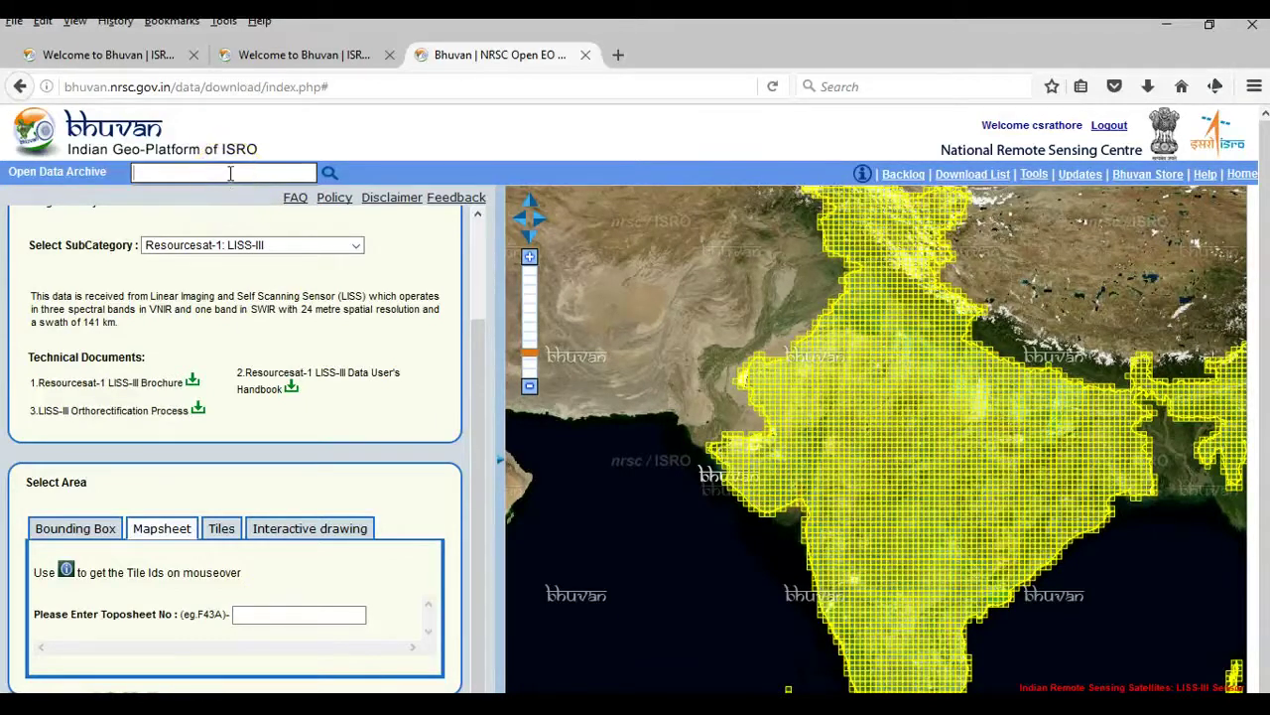
text(bhopal)
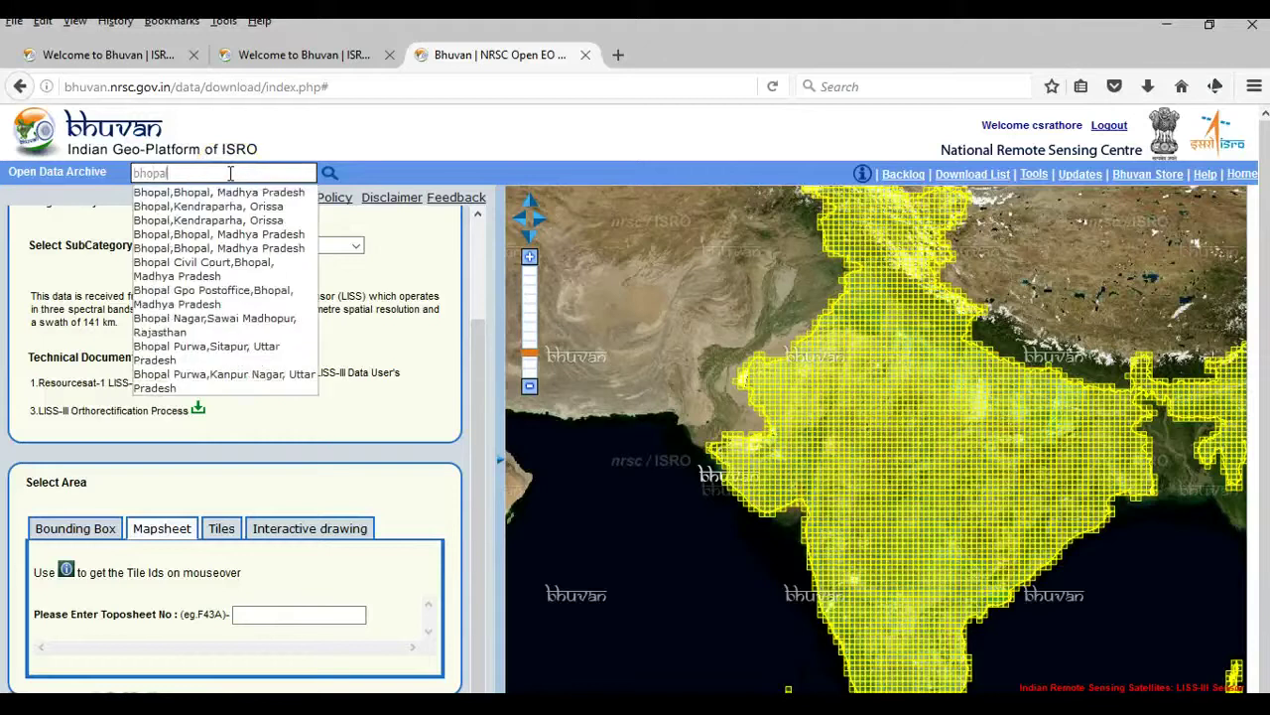
click(213, 195)
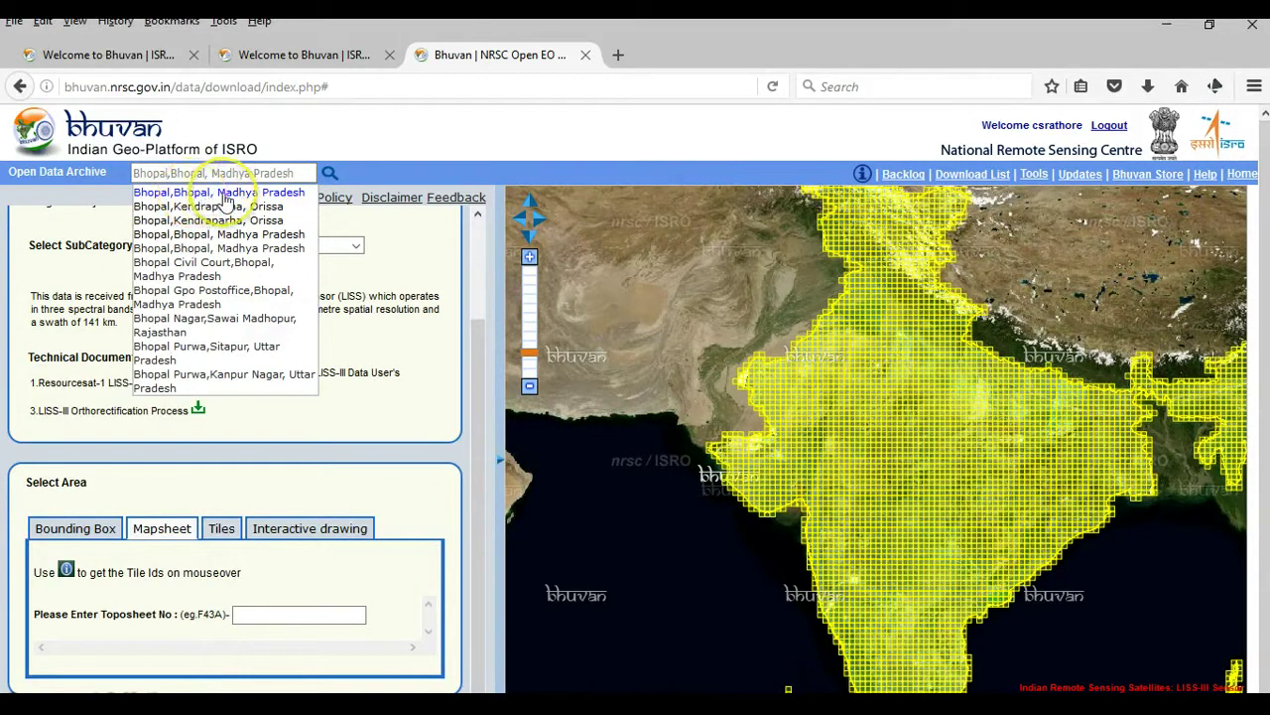
click(225, 196)
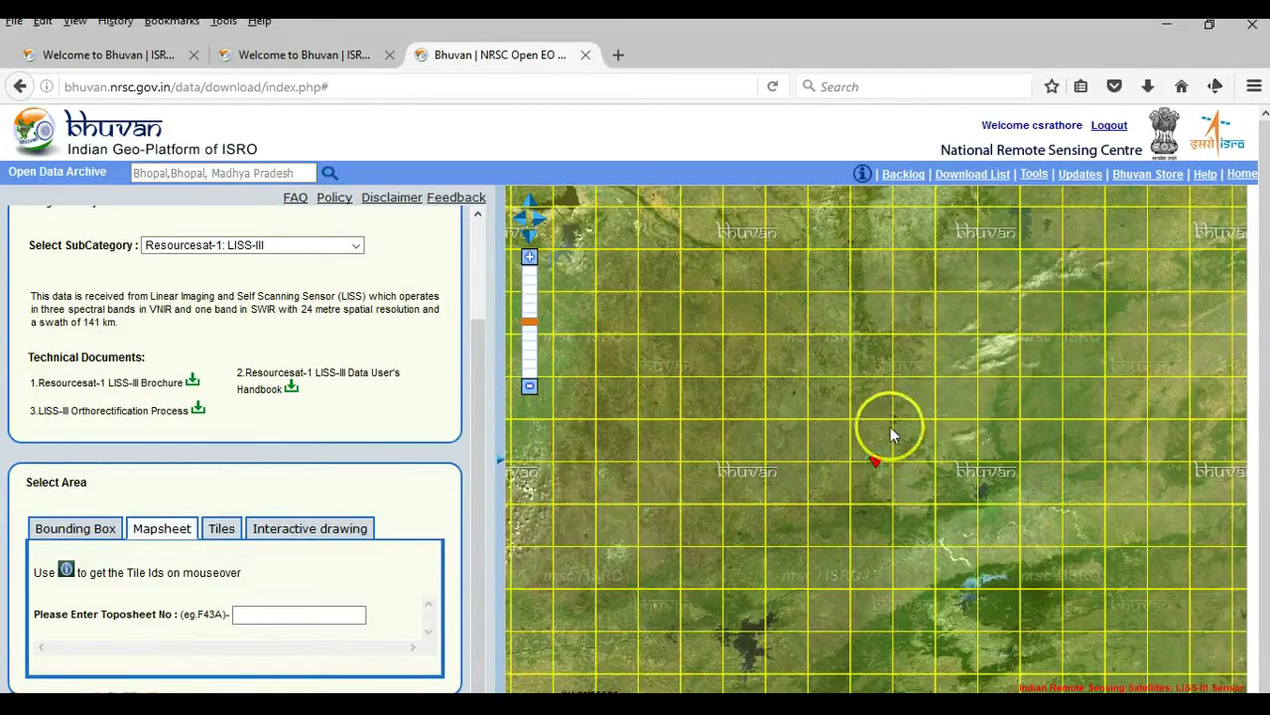
- Turn on tile info on mouse over and read the tile ID under the Bhopal marker
click(863, 176)
mouse_move(864, 479)
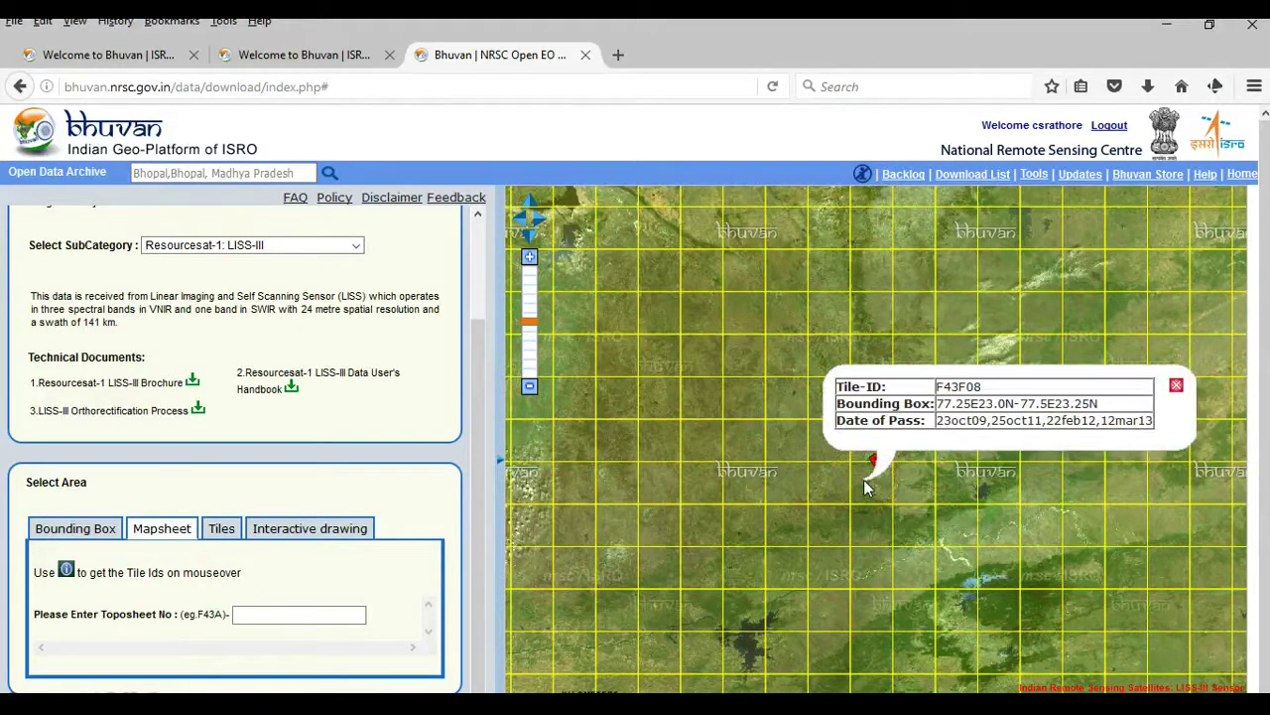
click(945, 402)
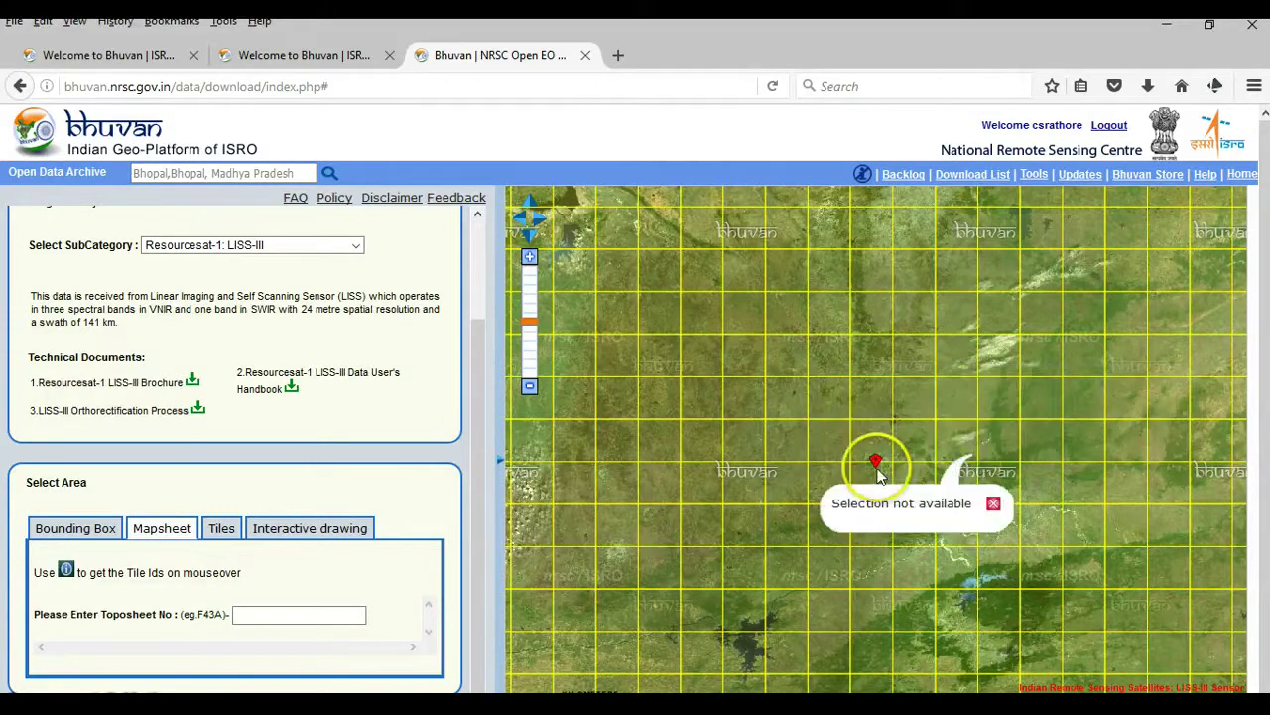
mouse_move(873, 471)
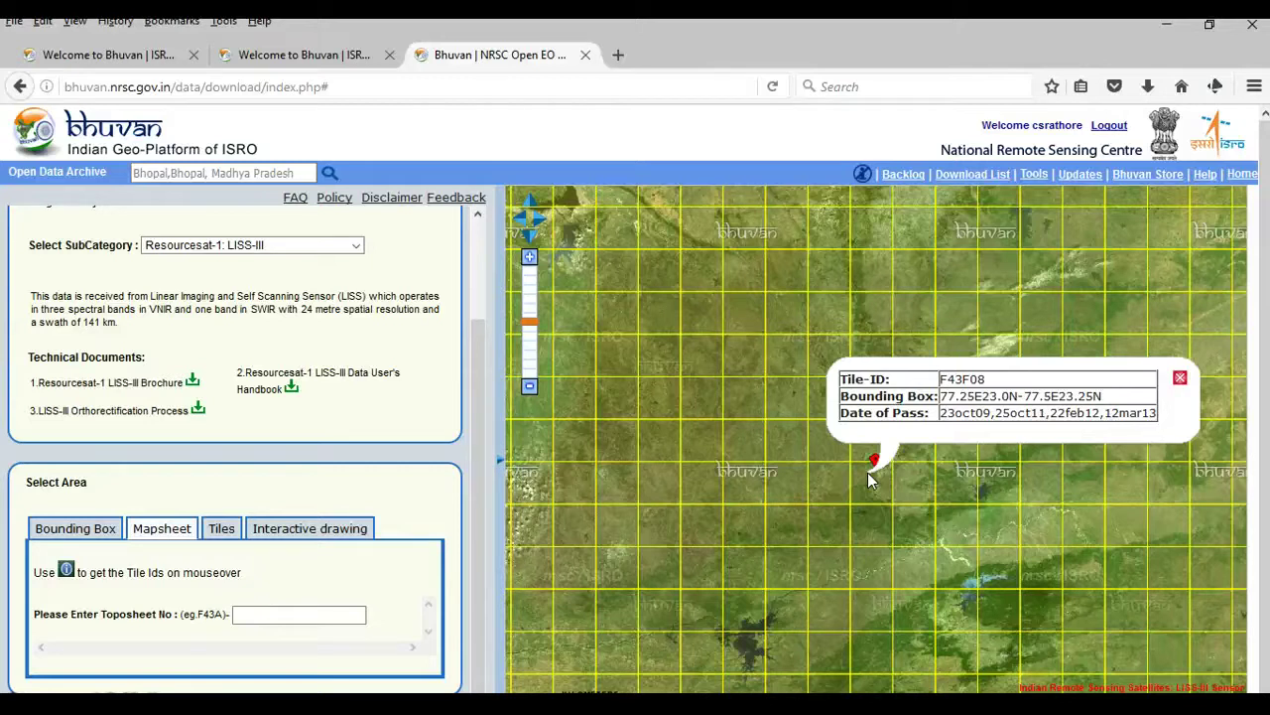
- Enter toposheet F43F08 and scroll to its four listed scenes, 23oct09 to 12mar13
click(326, 613)
text(F4)
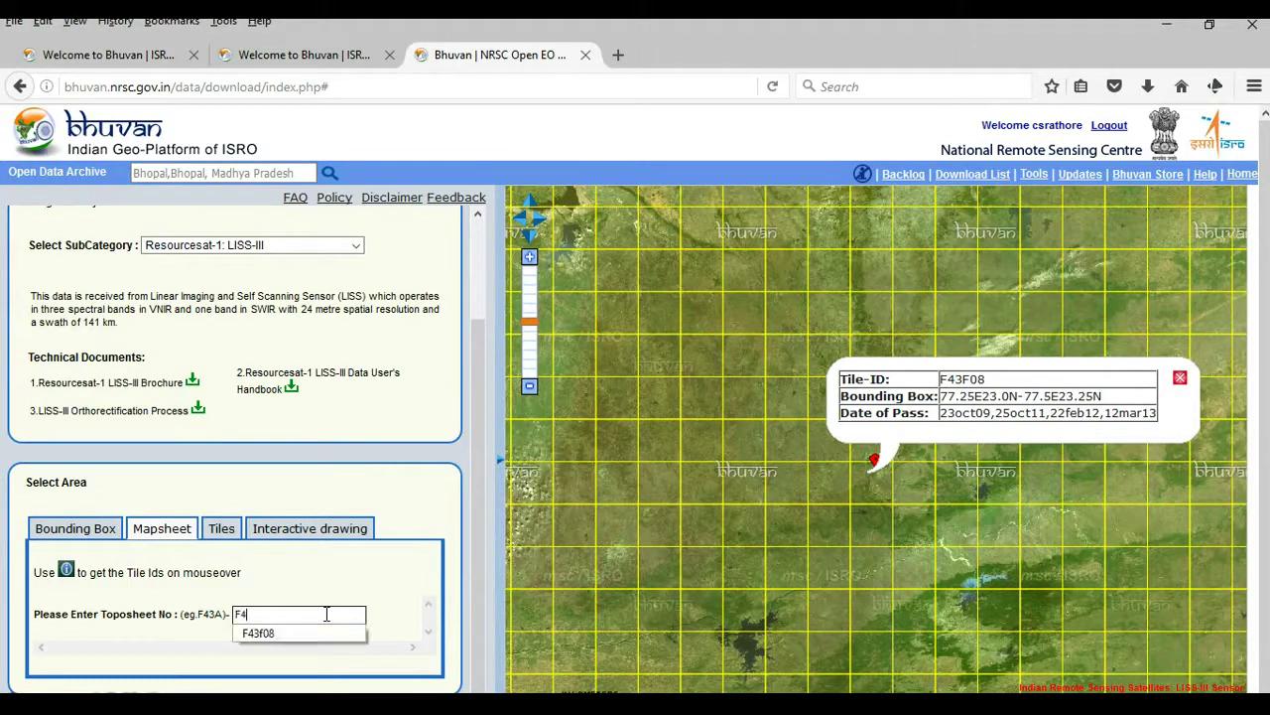
text(3F08)
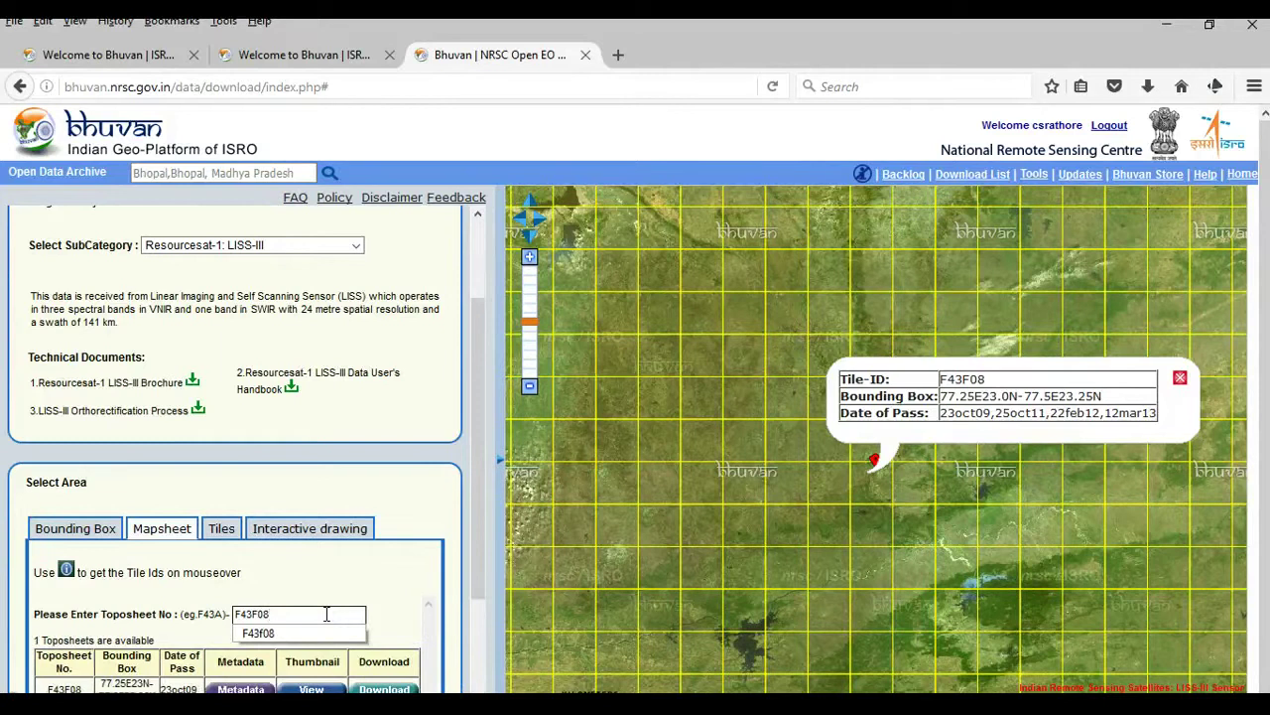
drag(483, 510, 486, 630)
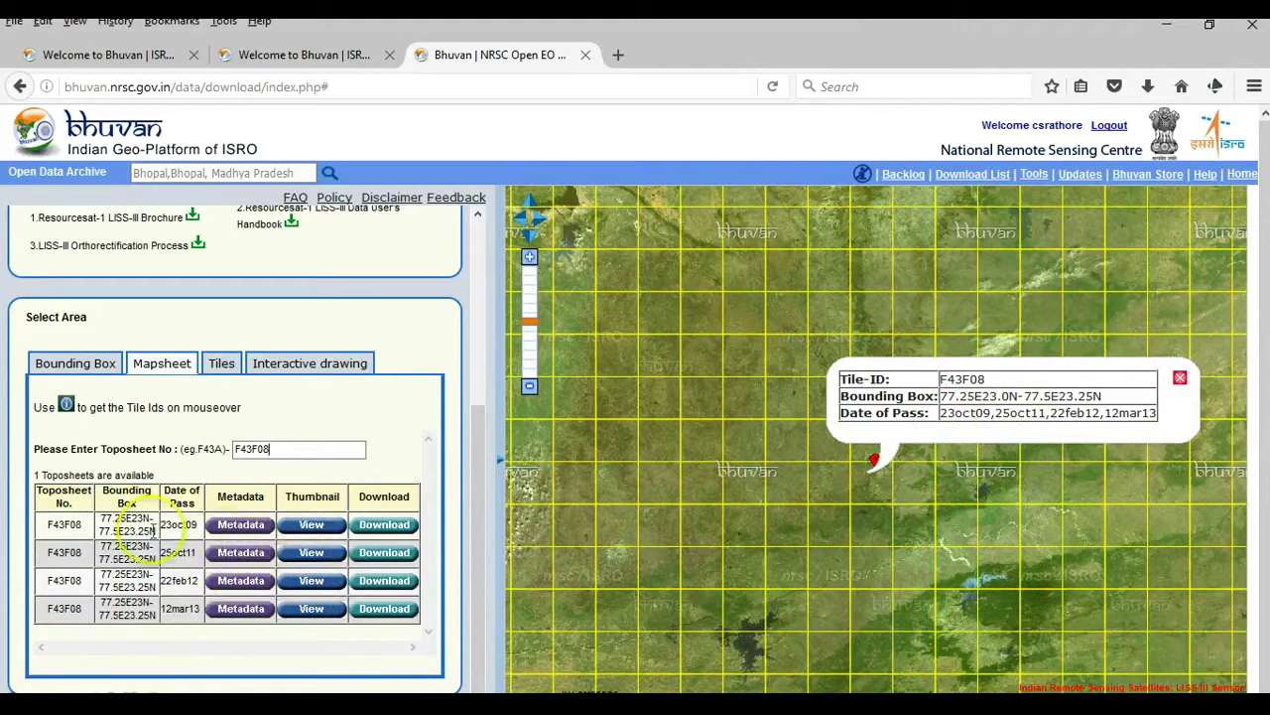
click(240, 529)
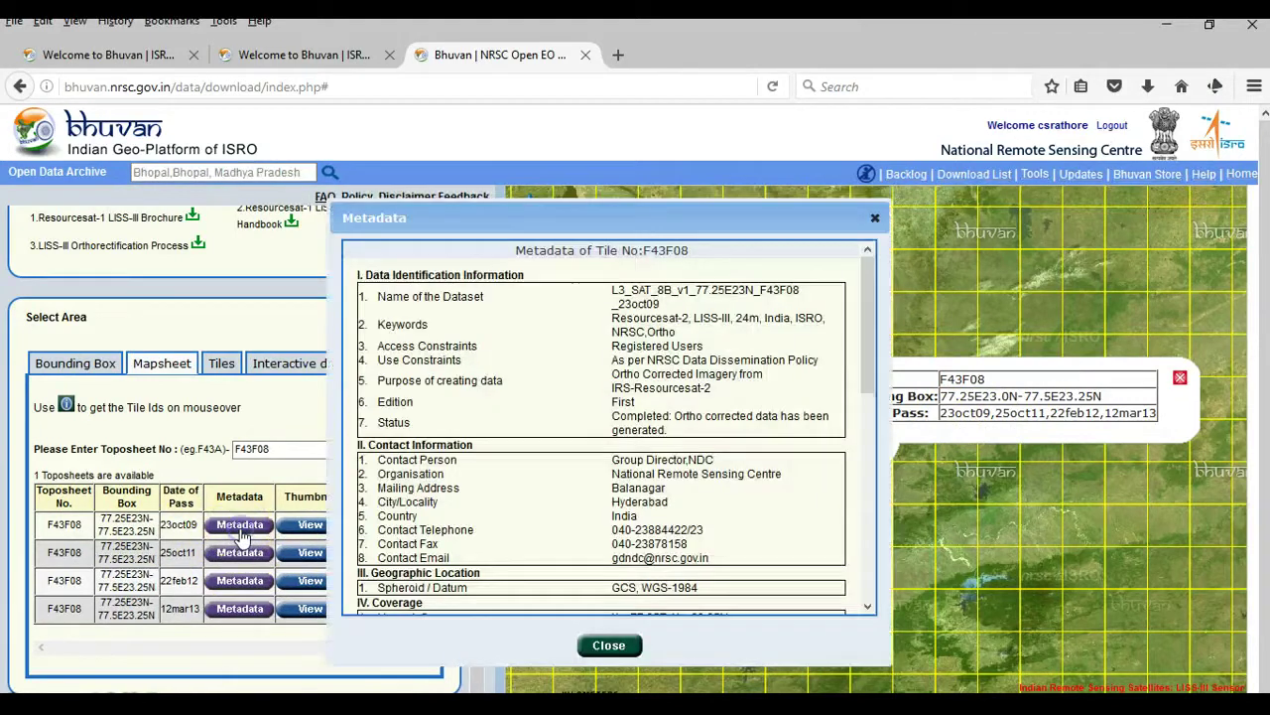
drag(866, 290, 871, 528)
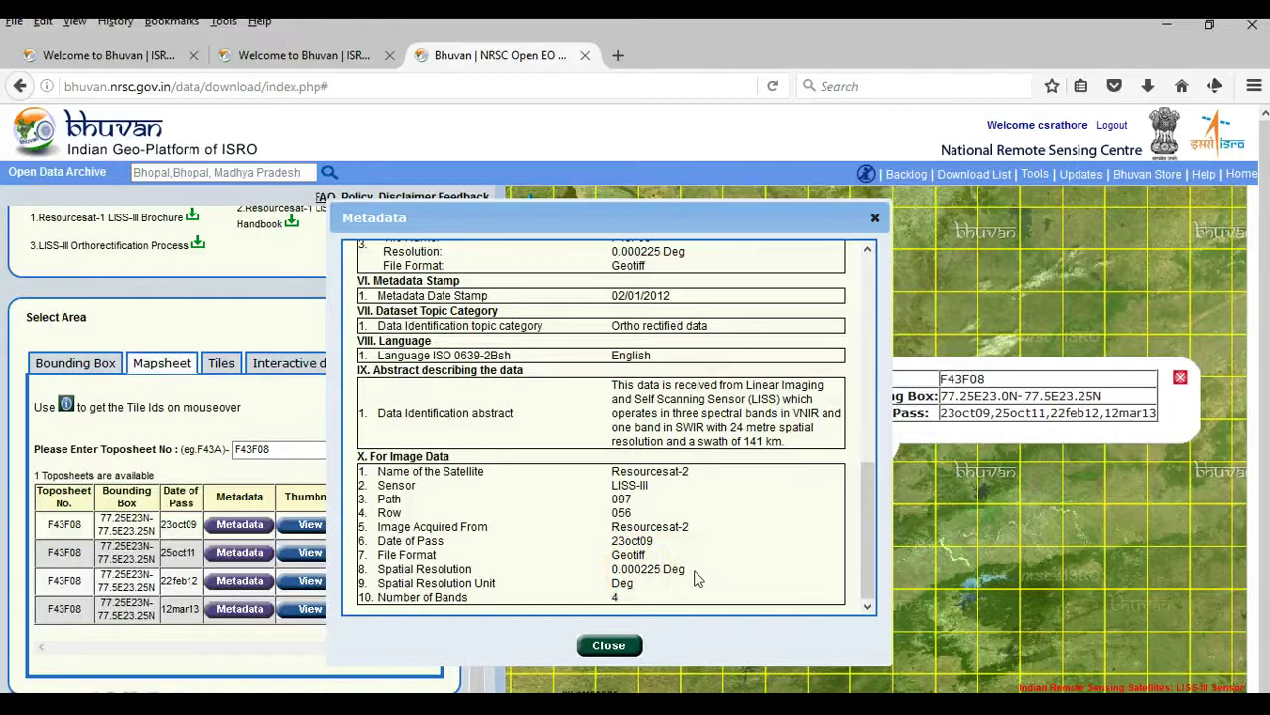
click(609, 645)
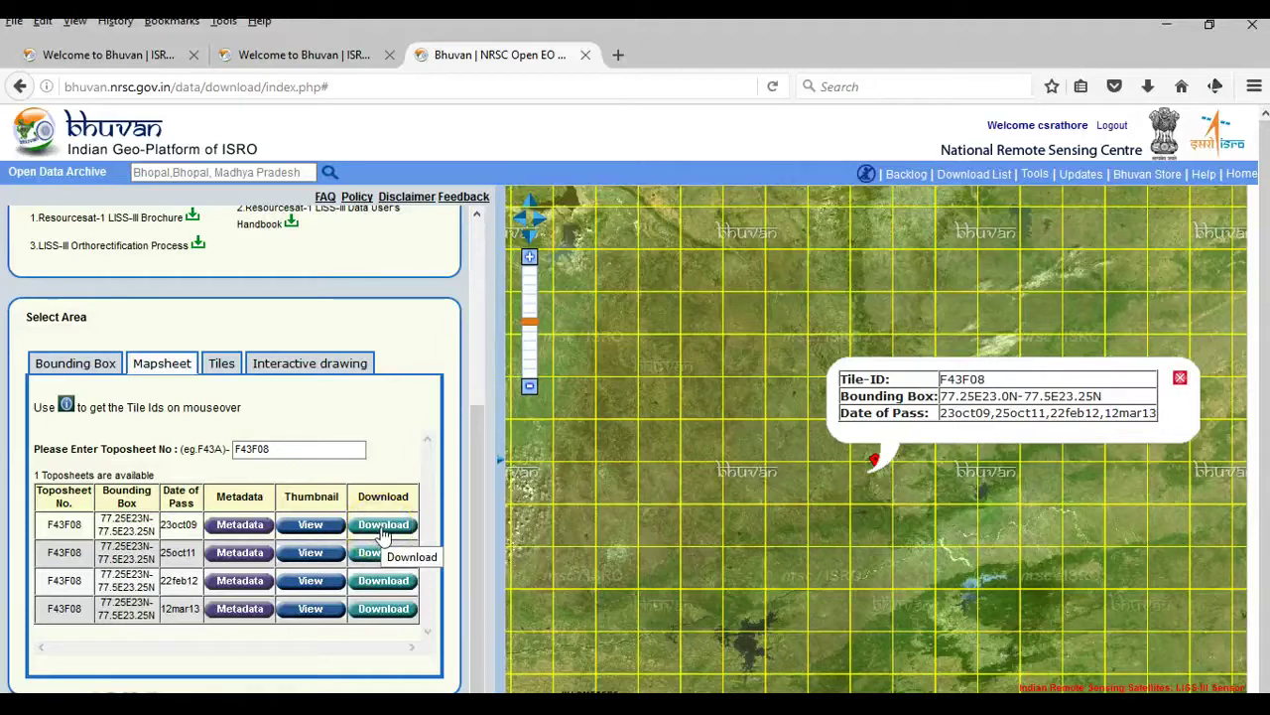
- Download the 23oct09 F43F08 scene, saving the zip file through Firefox's dialog
click(383, 526)
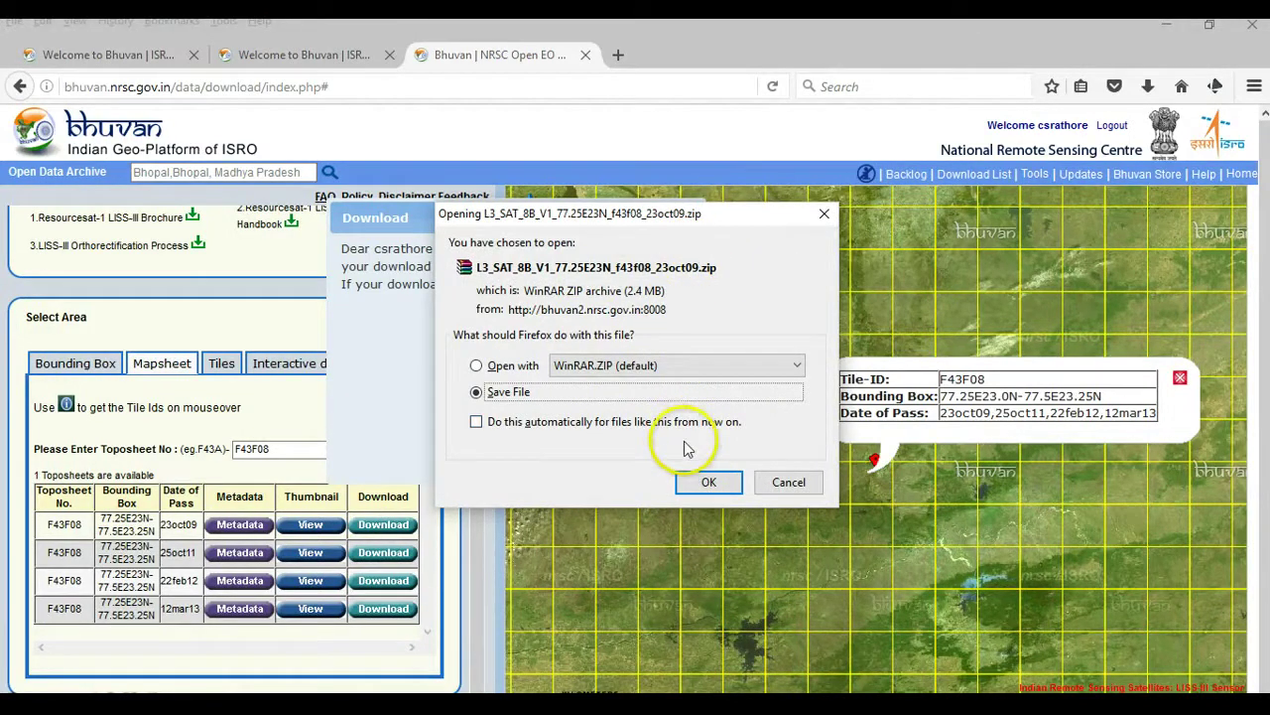
click(704, 486)
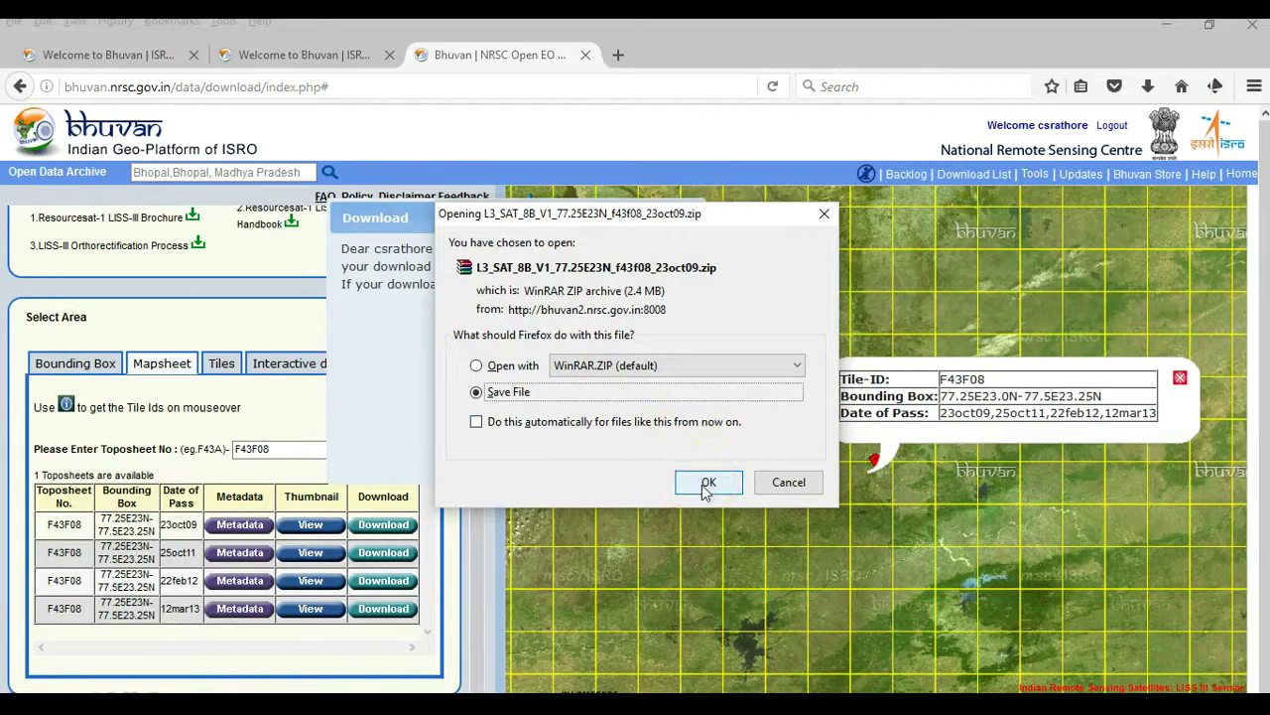
click(706, 484)
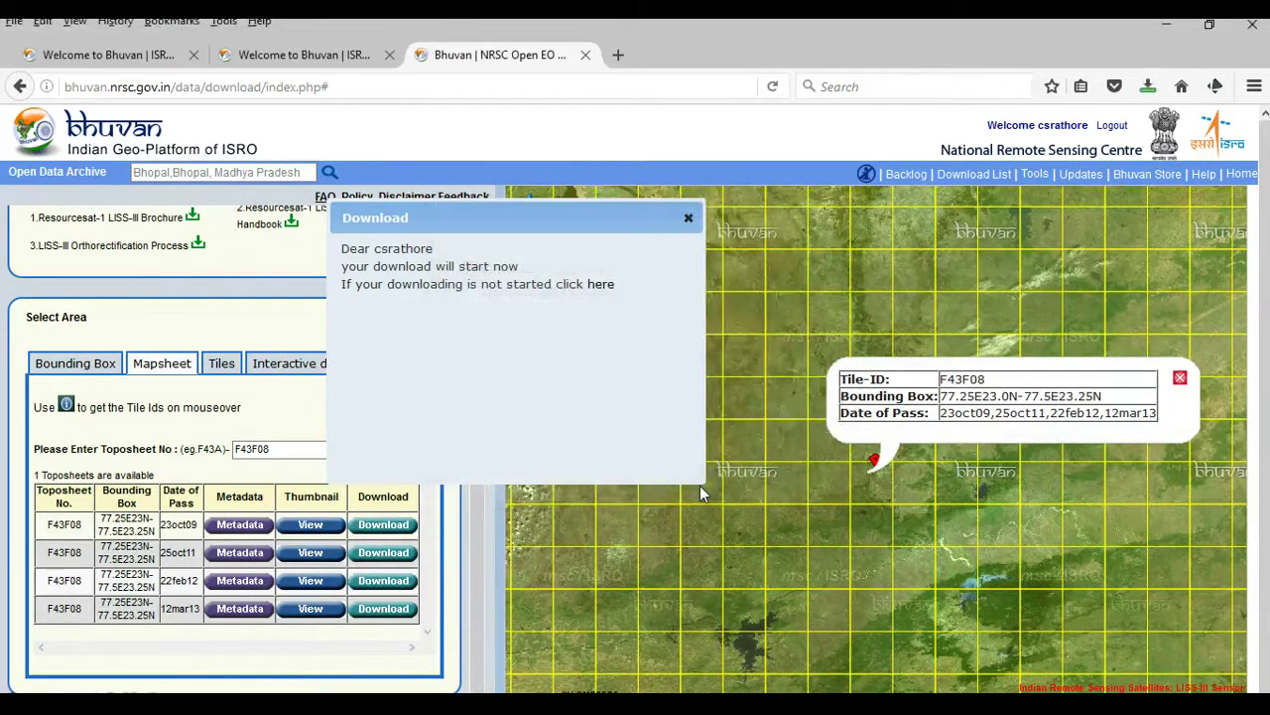
click(690, 486)
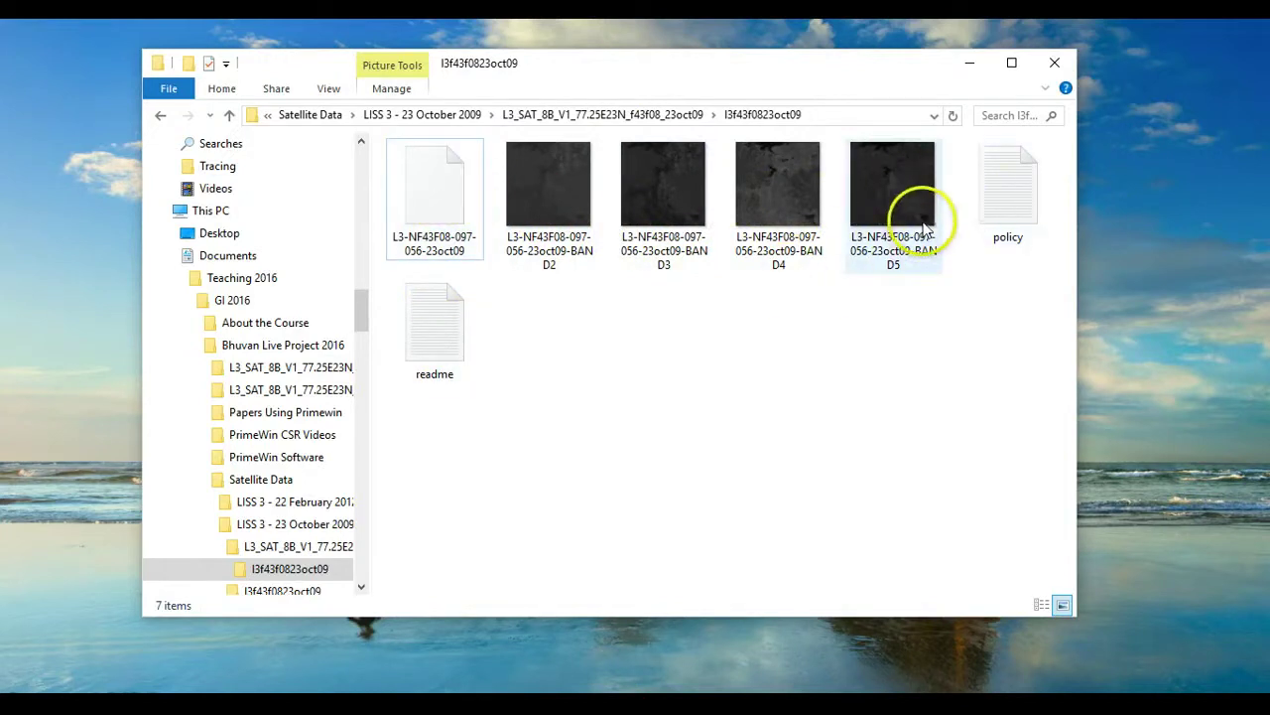
- Minimise the File Explorer window showing the l3f43f0823oct09 band images
click(970, 66)
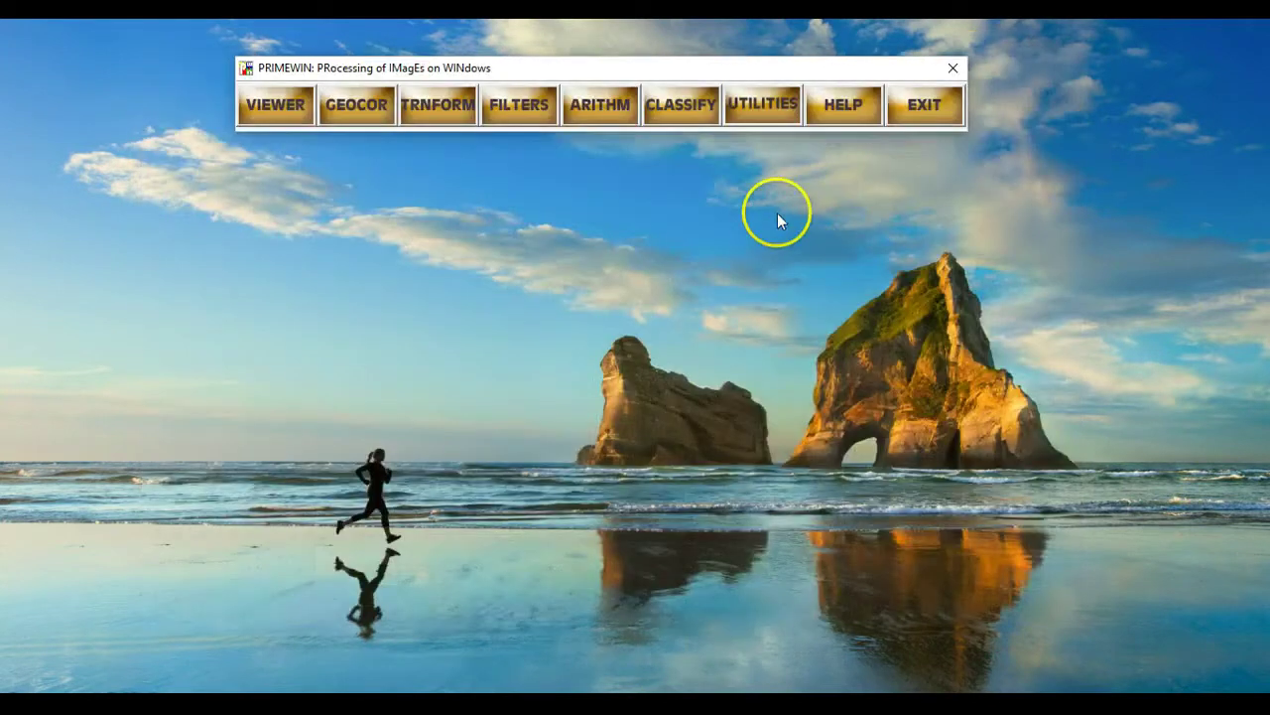
- Launch the ResourceSat-2 (Tiff) import from UTILITIES > Data Import
click(765, 105)
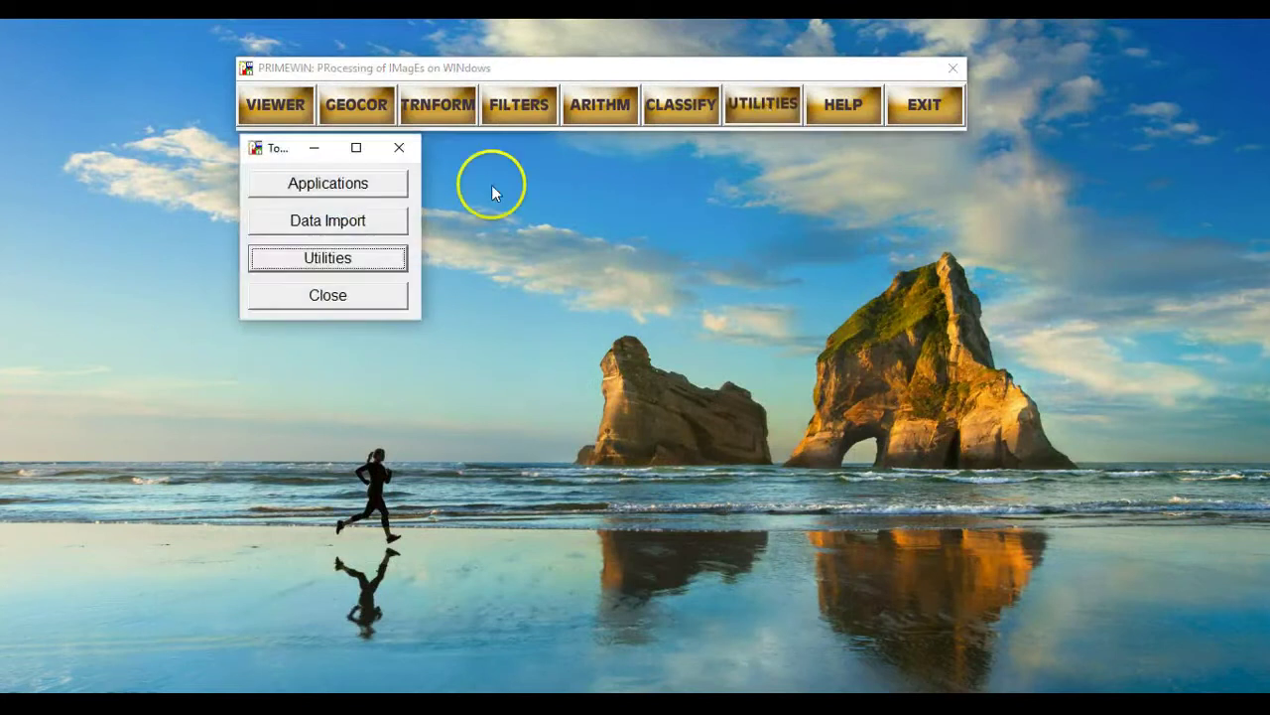
click(387, 225)
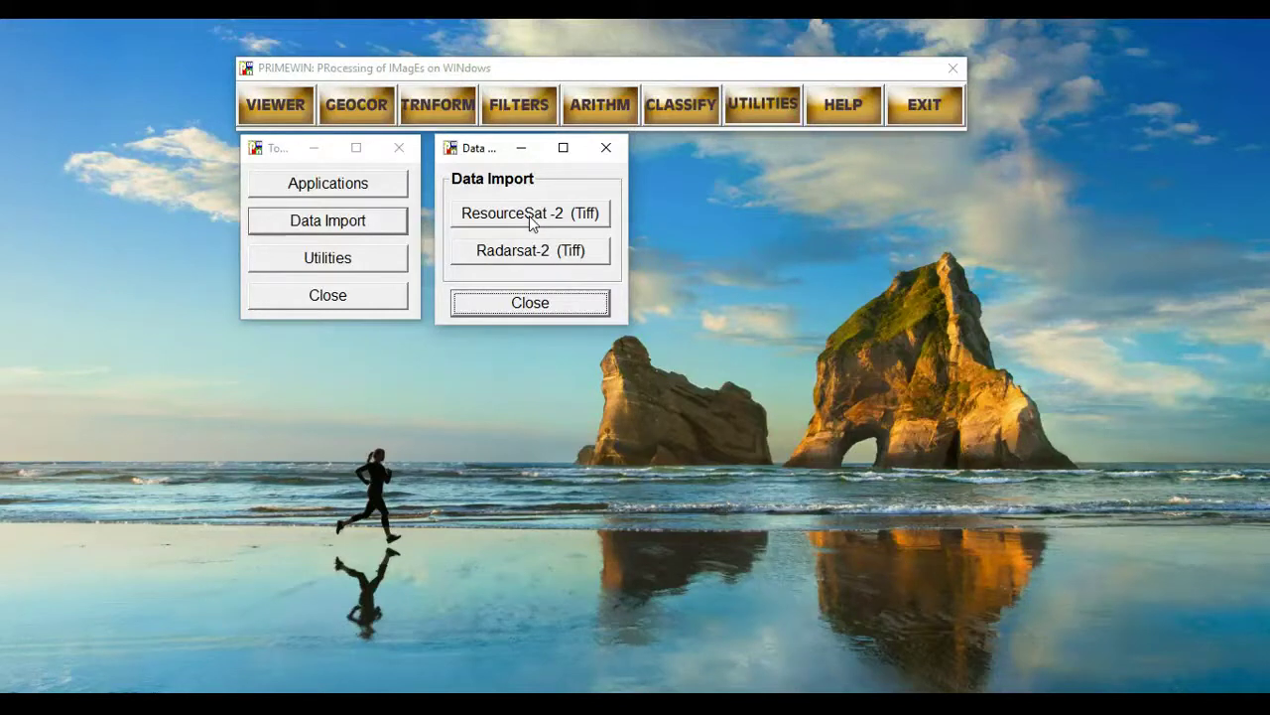
click(531, 219)
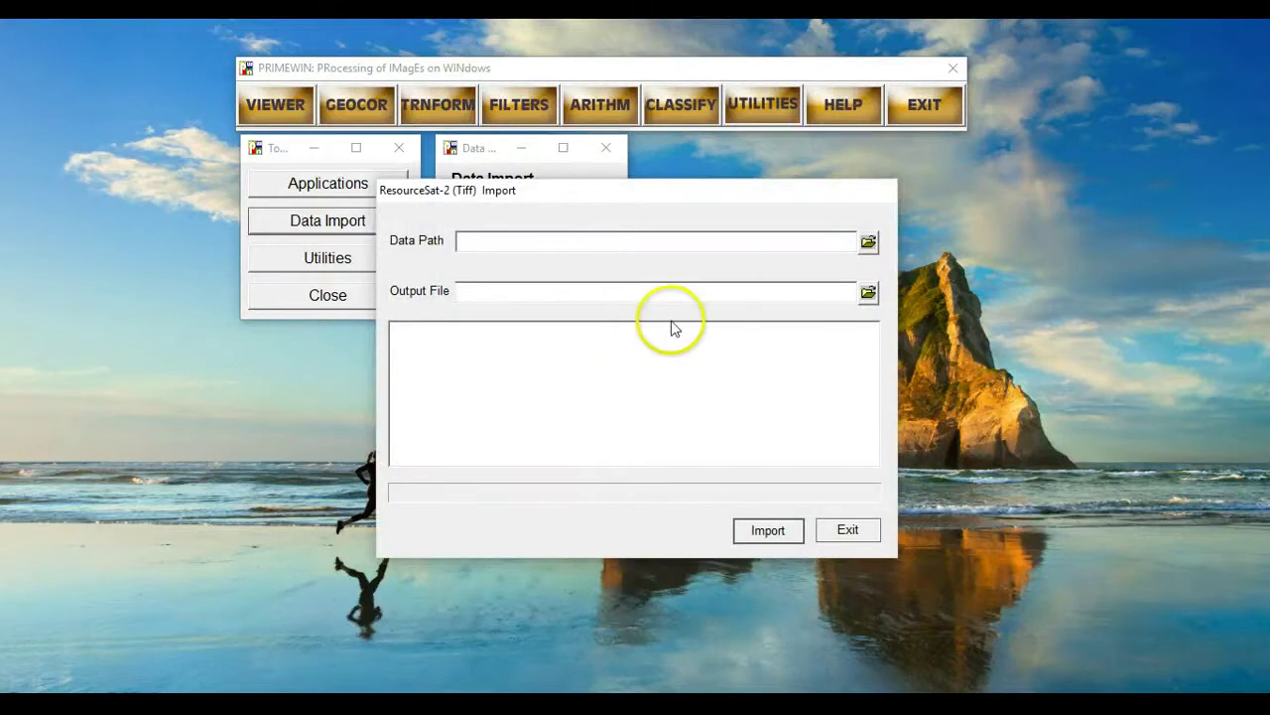
- Load the BAND2 TIFF from l3f43f0823oct09 as the import's Data Path
click(868, 243)
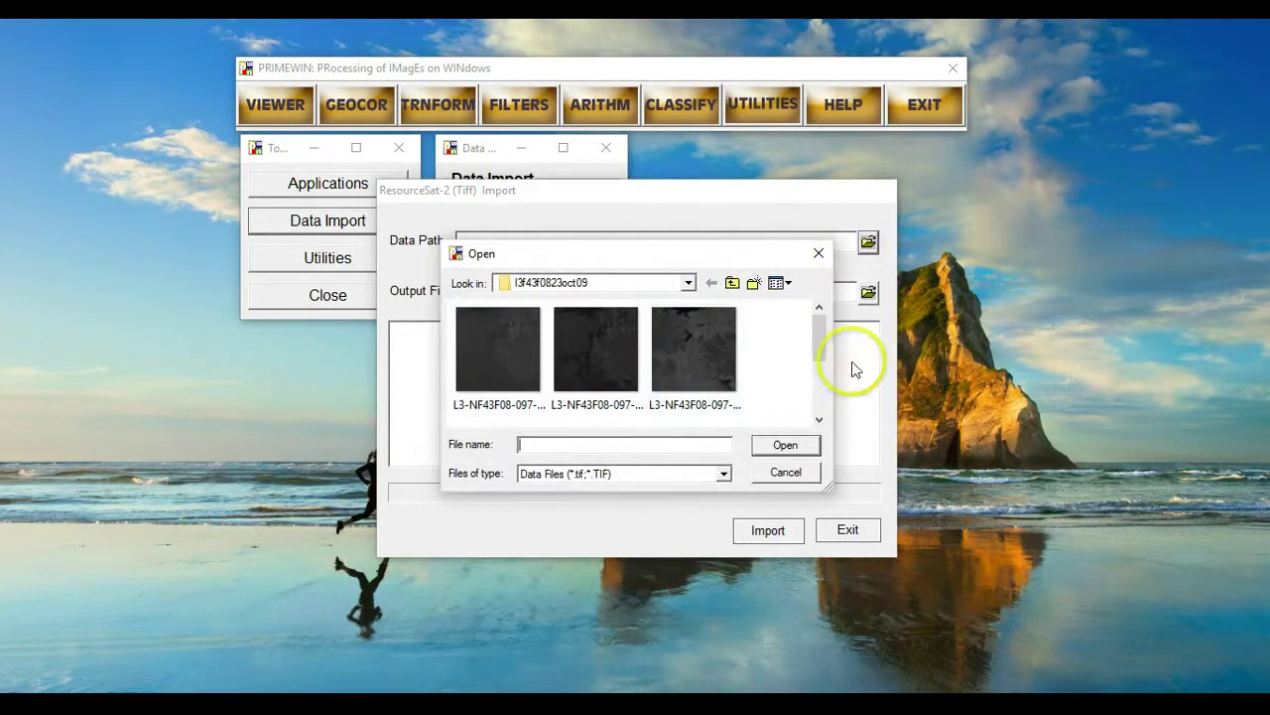
mouse_move(813, 344)
mouse_down()
mouse_move(816, 377)
mouse_move(824, 332)
mouse_up()
click(514, 351)
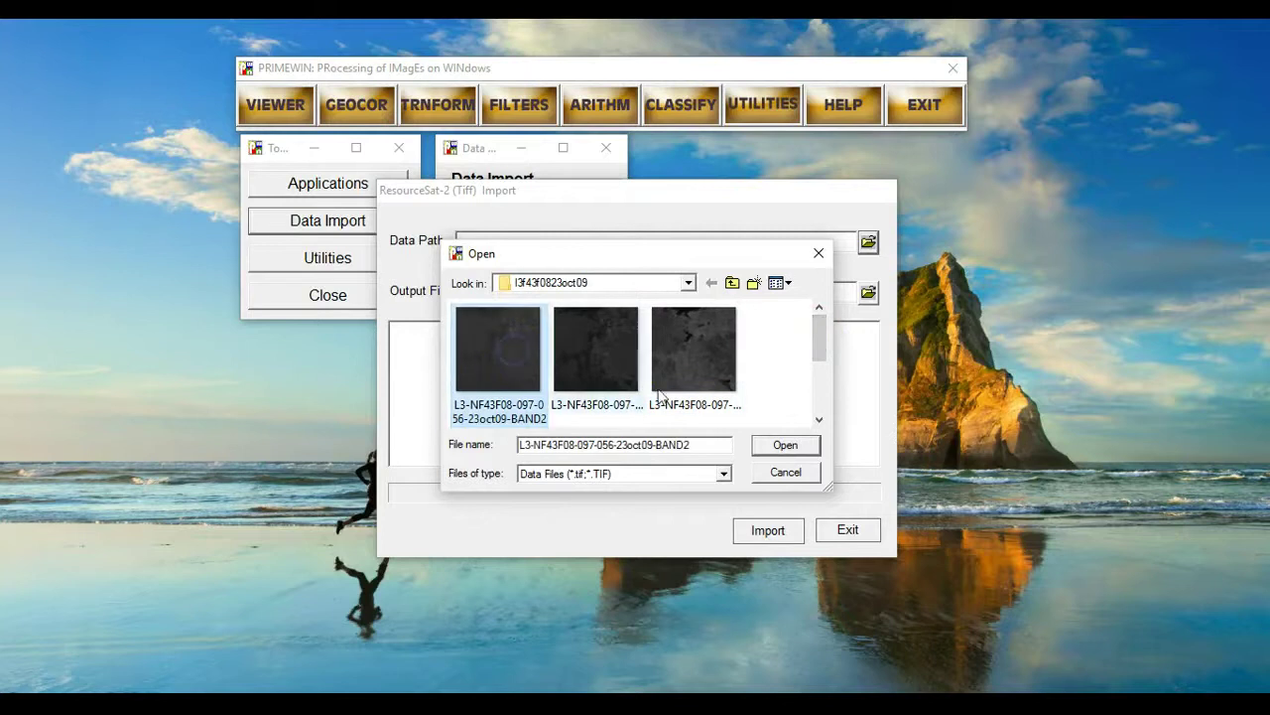
click(772, 445)
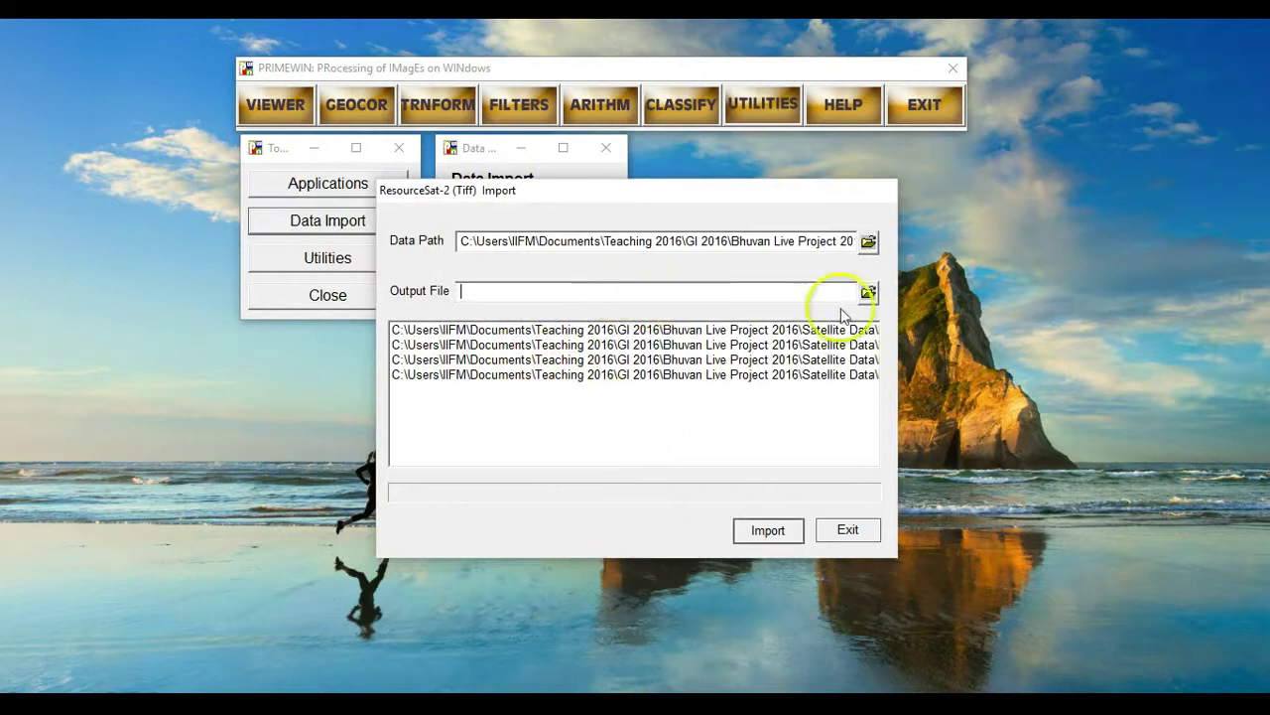
- Name the import output file bhopal-oct-2009-liss3.tif and save it in the scene folder
click(869, 294)
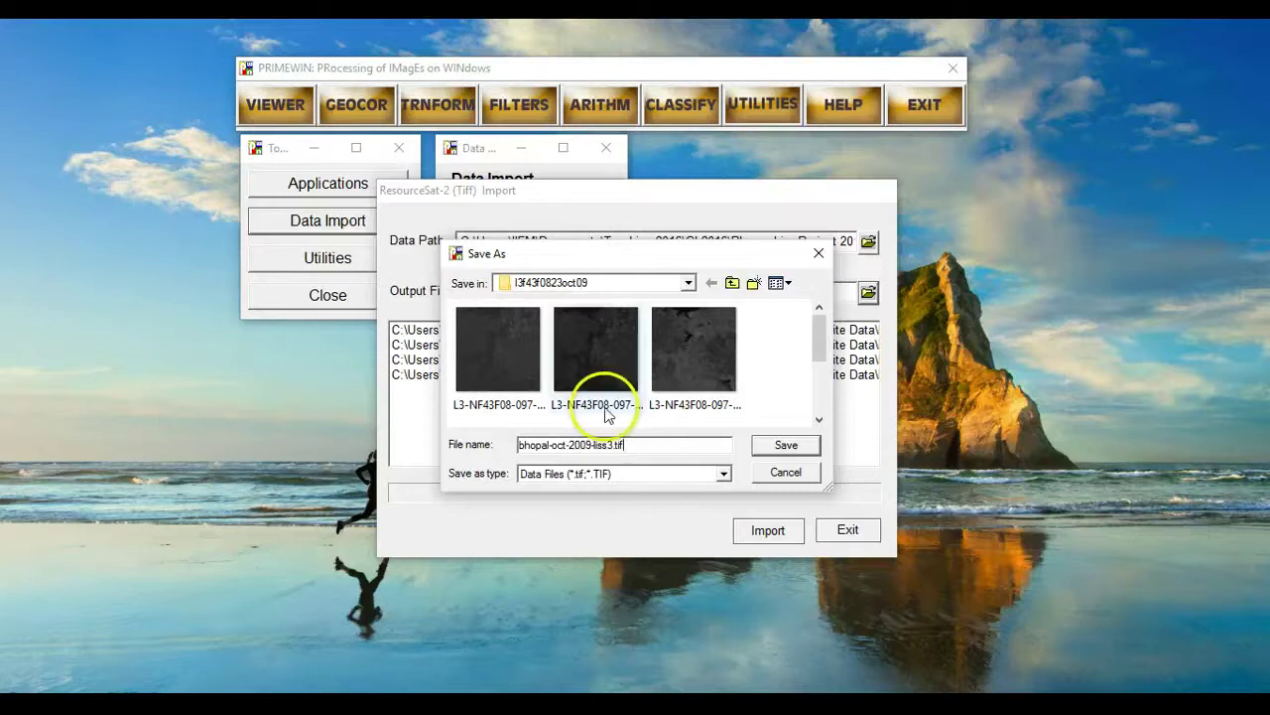
click(677, 449)
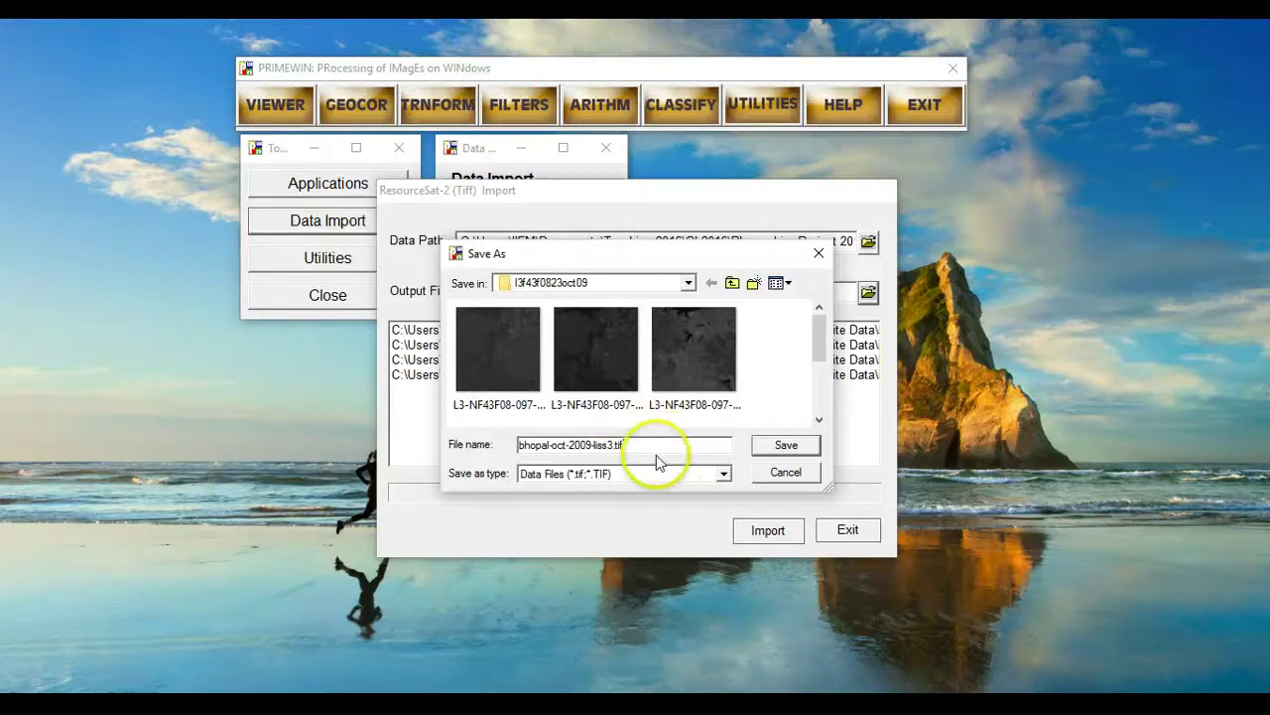
drag(645, 447, 508, 458)
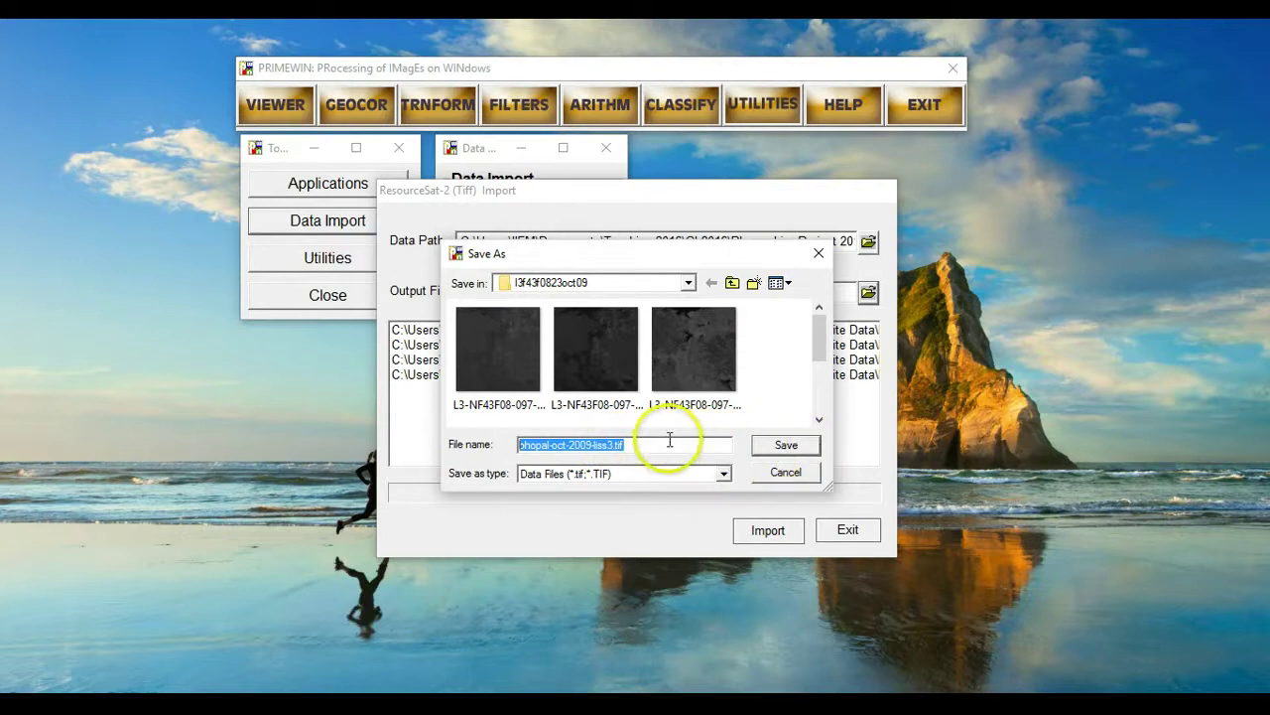
click(668, 443)
click(786, 447)
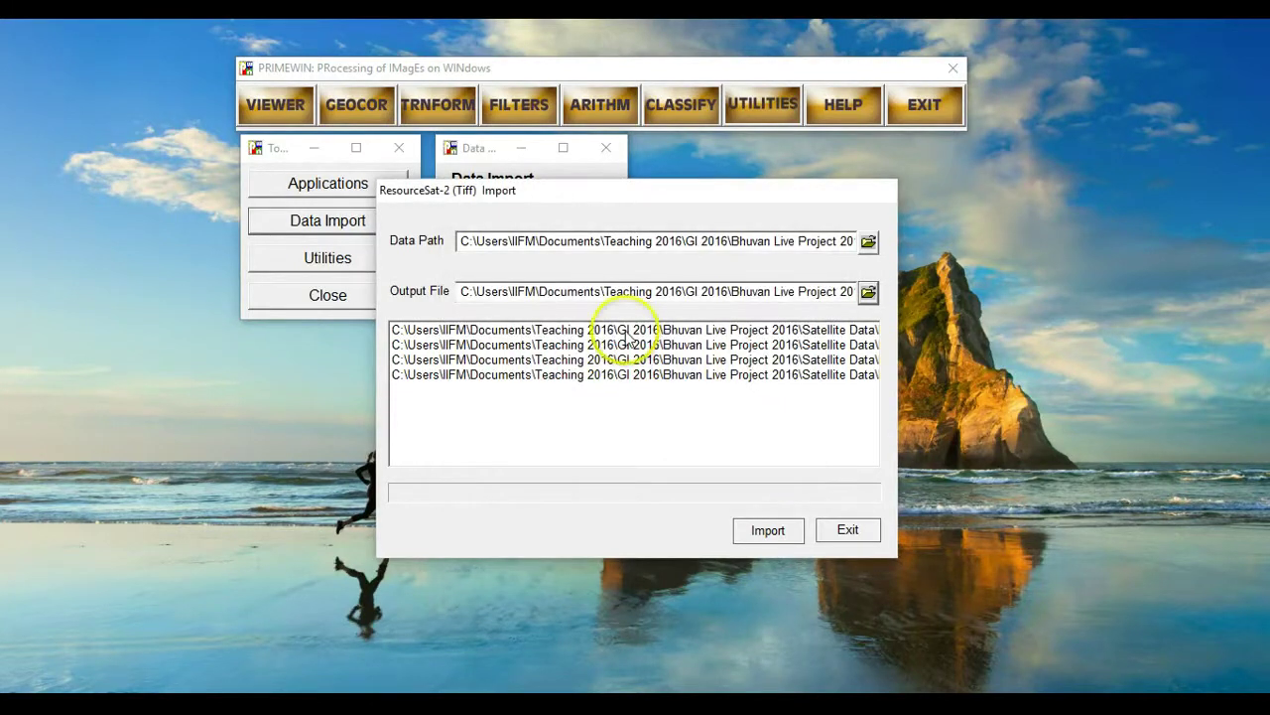
- Import all four listed band files into one file, then close the import windows
drag(624, 330, 623, 379)
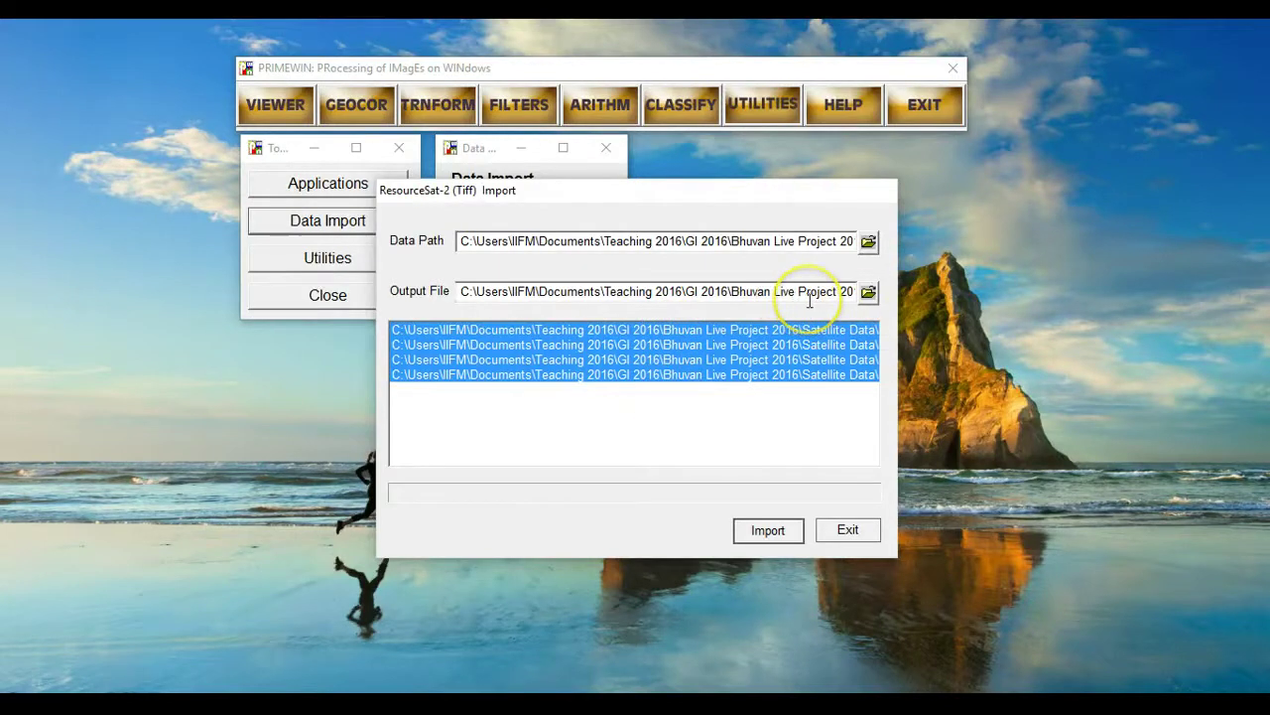
click(783, 536)
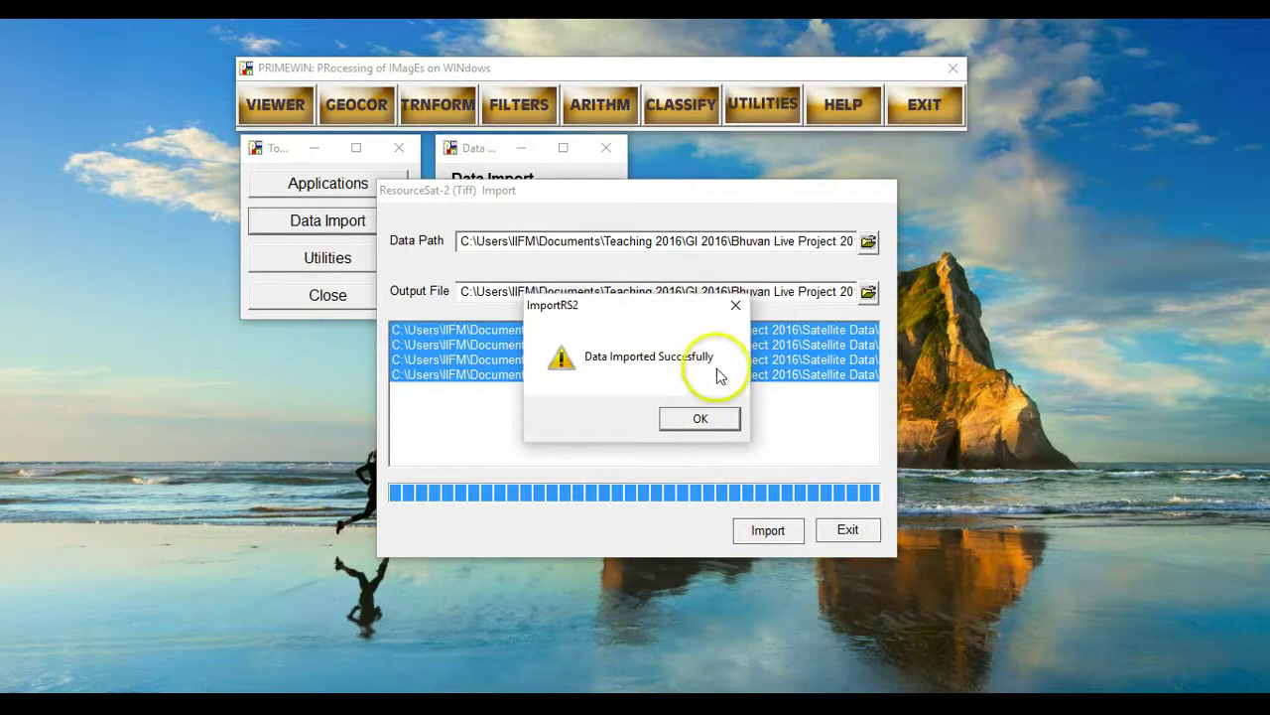
click(701, 420)
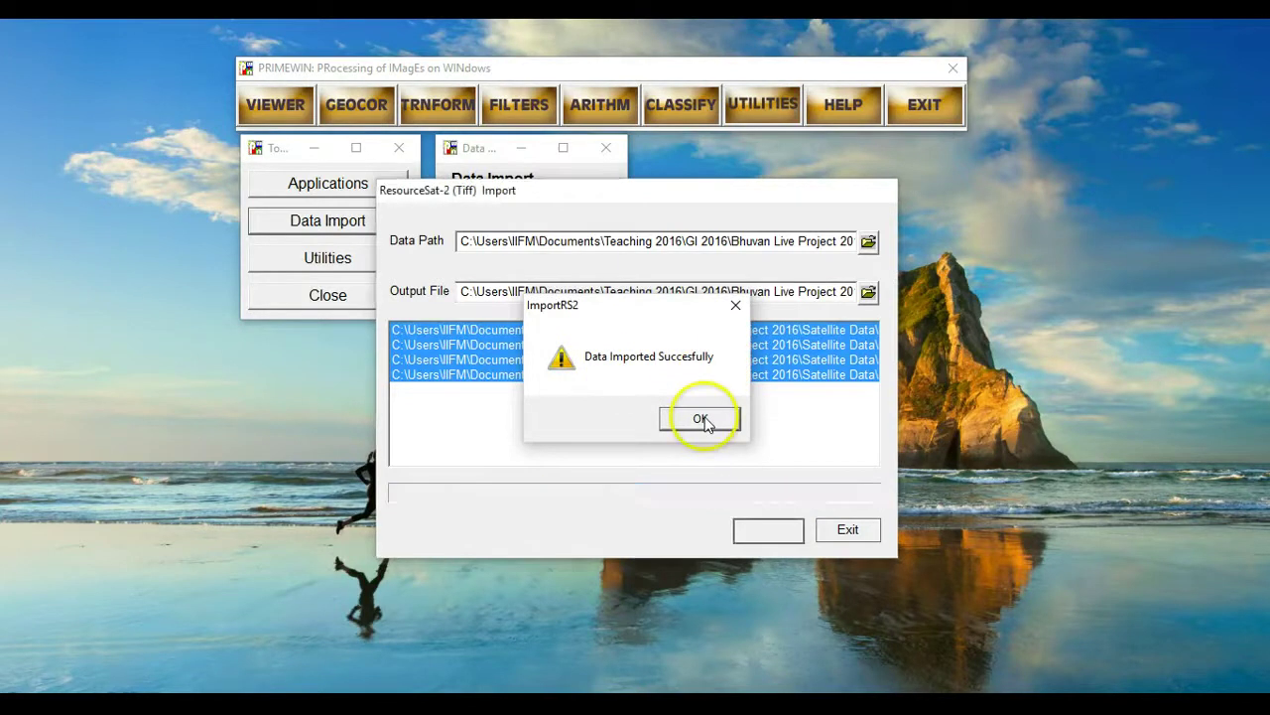
click(849, 530)
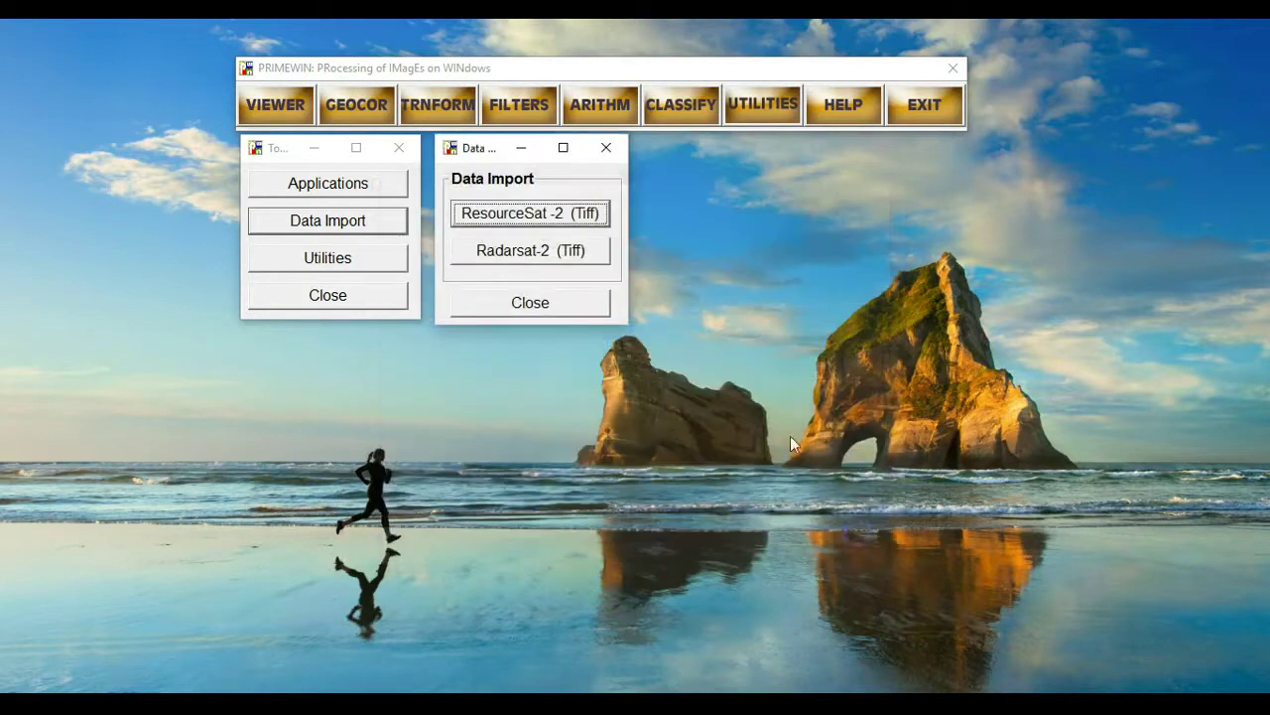
click(606, 151)
- Close the Tools window and start opening an image file in the viewer
click(401, 147)
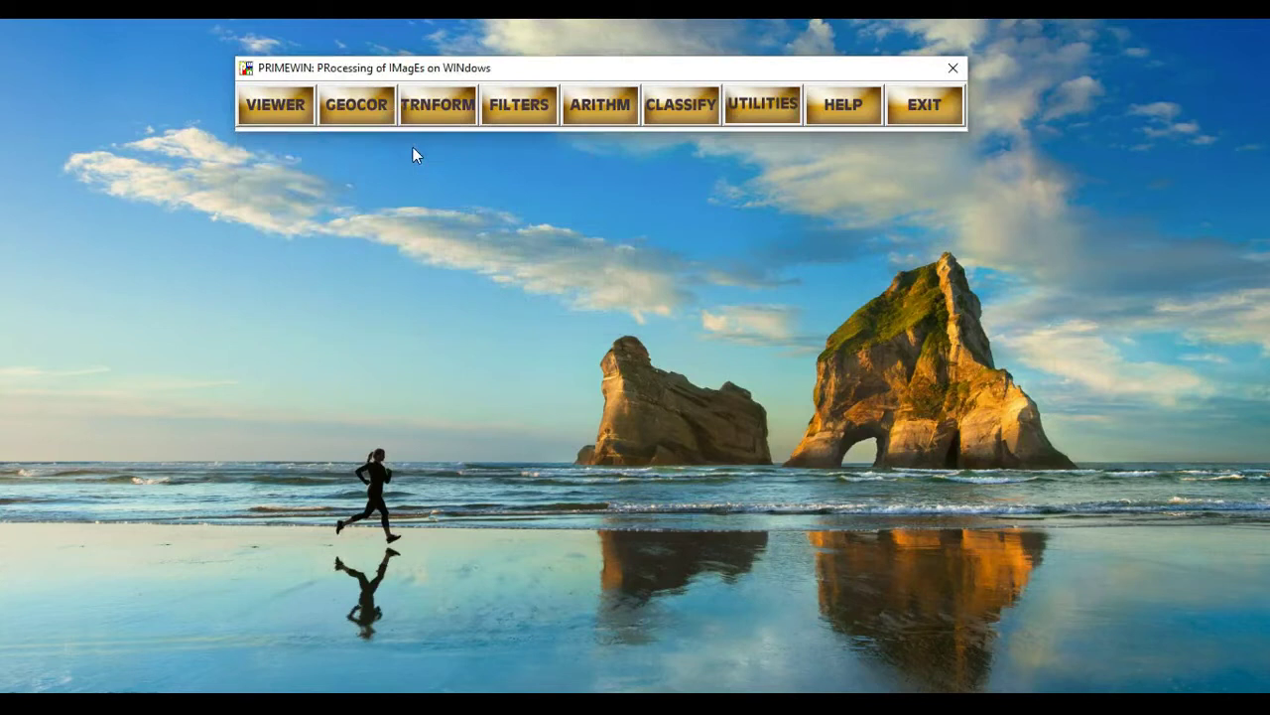
click(280, 103)
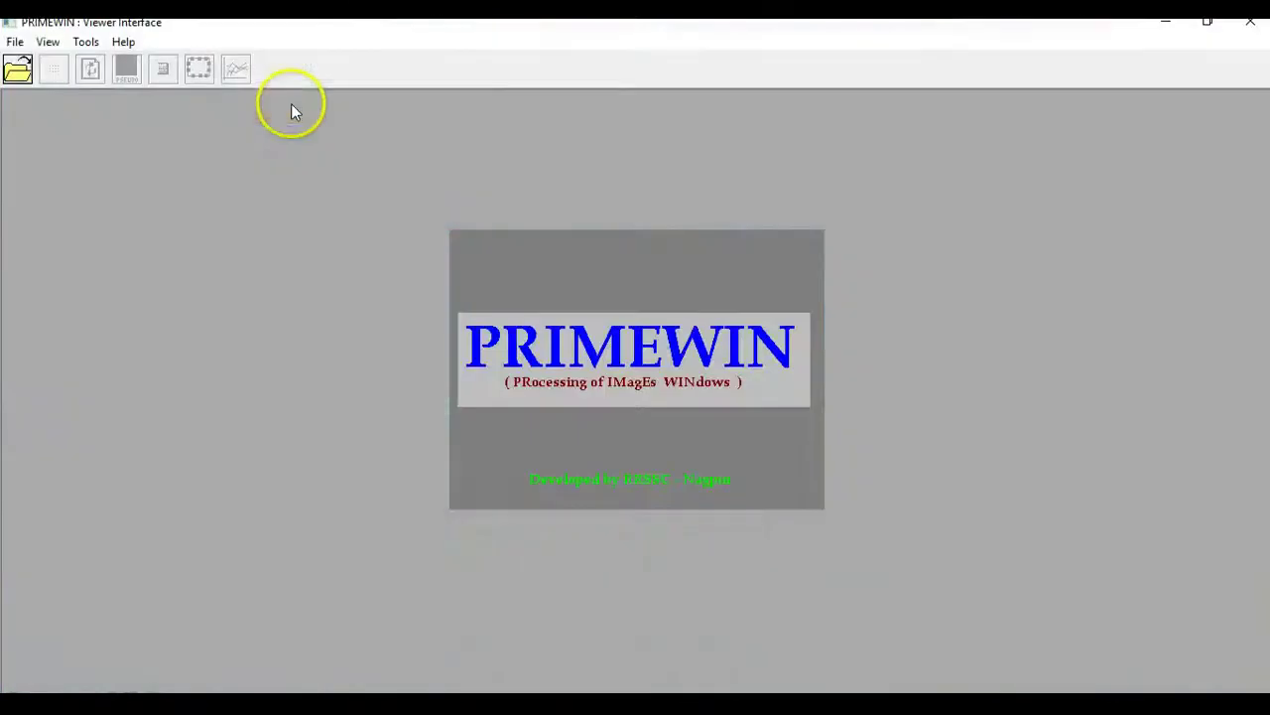
click(15, 42)
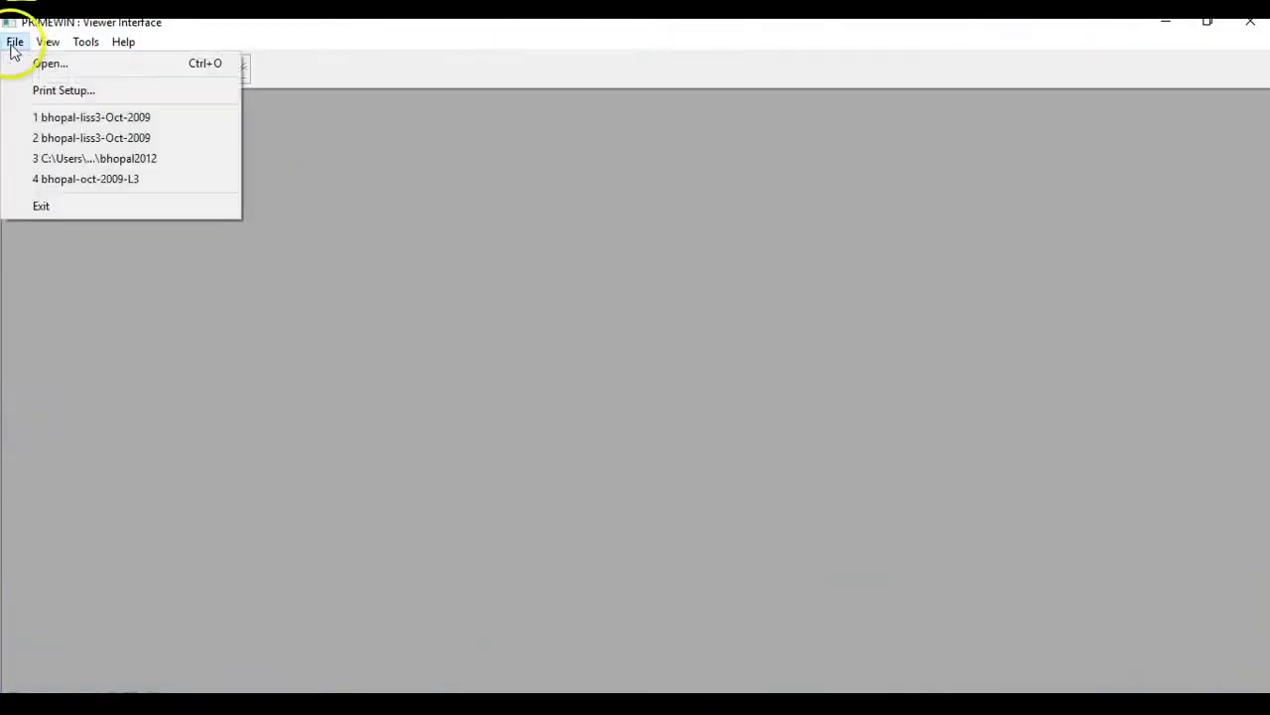
click(18, 62)
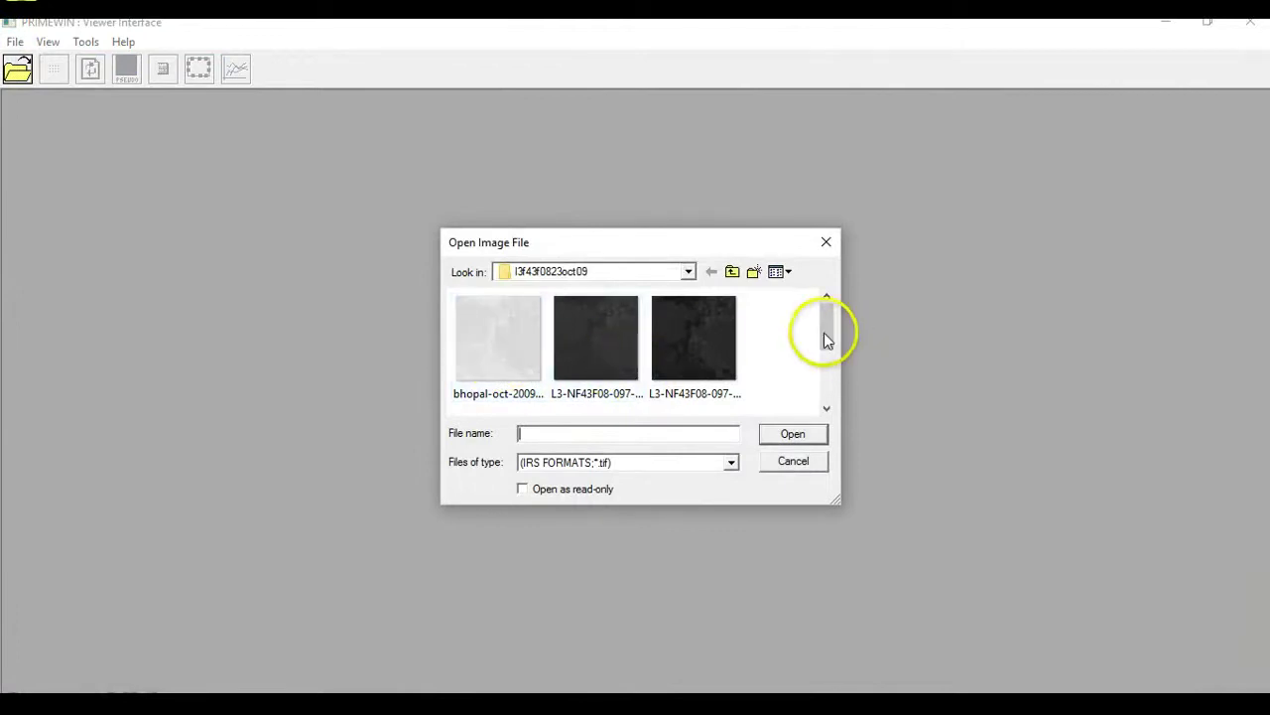
- Open bhopal-oct-2009-liss3, dismiss the parameter retrieval error, and enlarge the viewer window
mouse_move(824, 333)
mouse_down()
mouse_move(823, 411)
mouse_move(830, 327)
mouse_up()
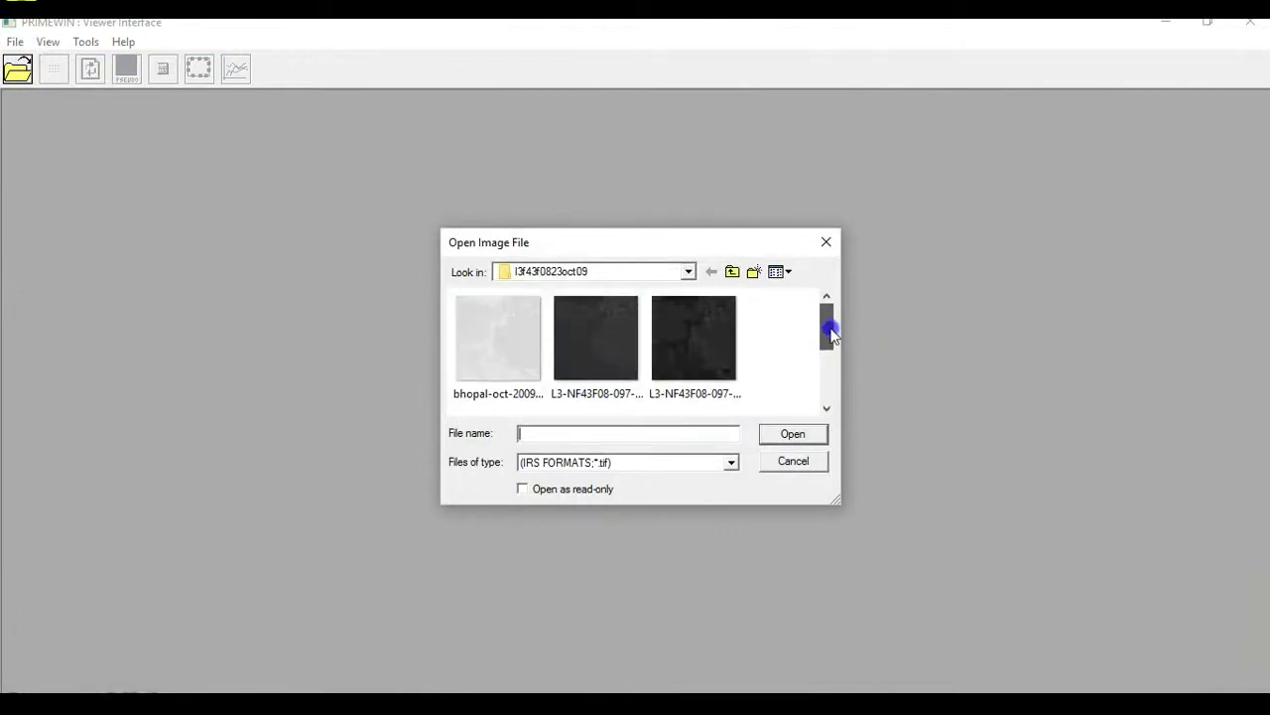
click(507, 353)
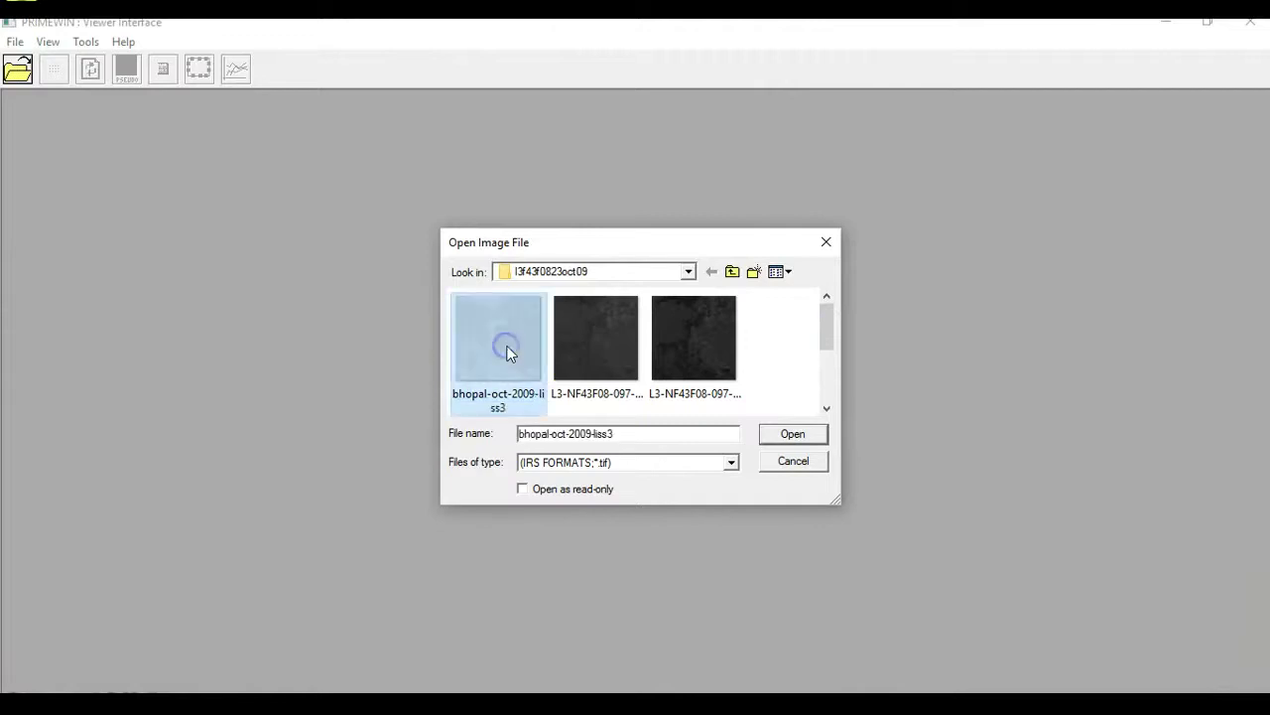
click(802, 438)
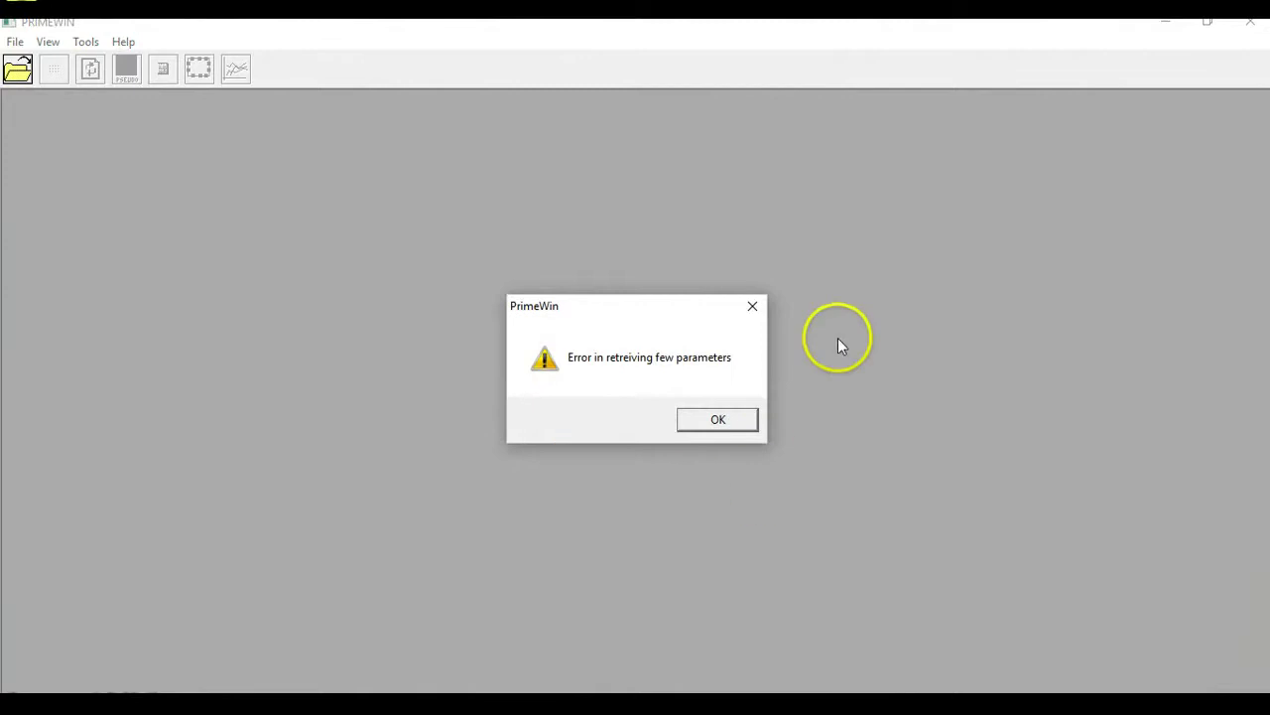
click(743, 421)
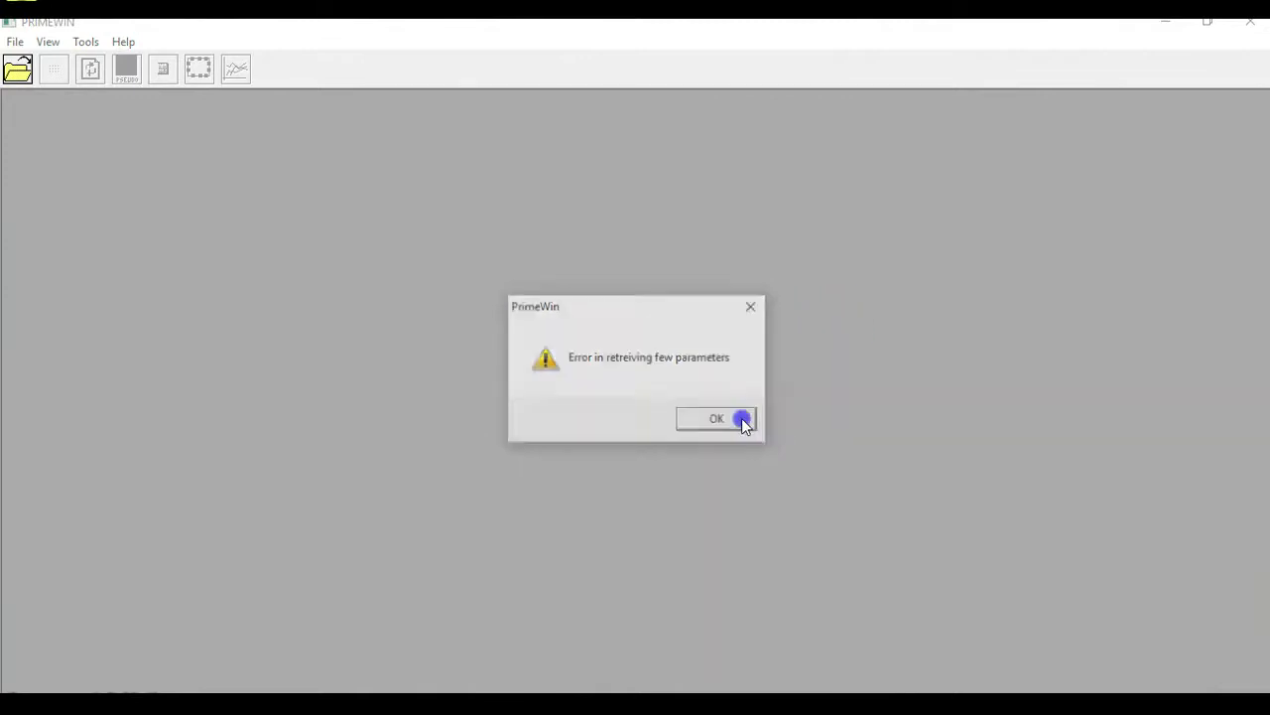
drag(374, 461, 540, 694)
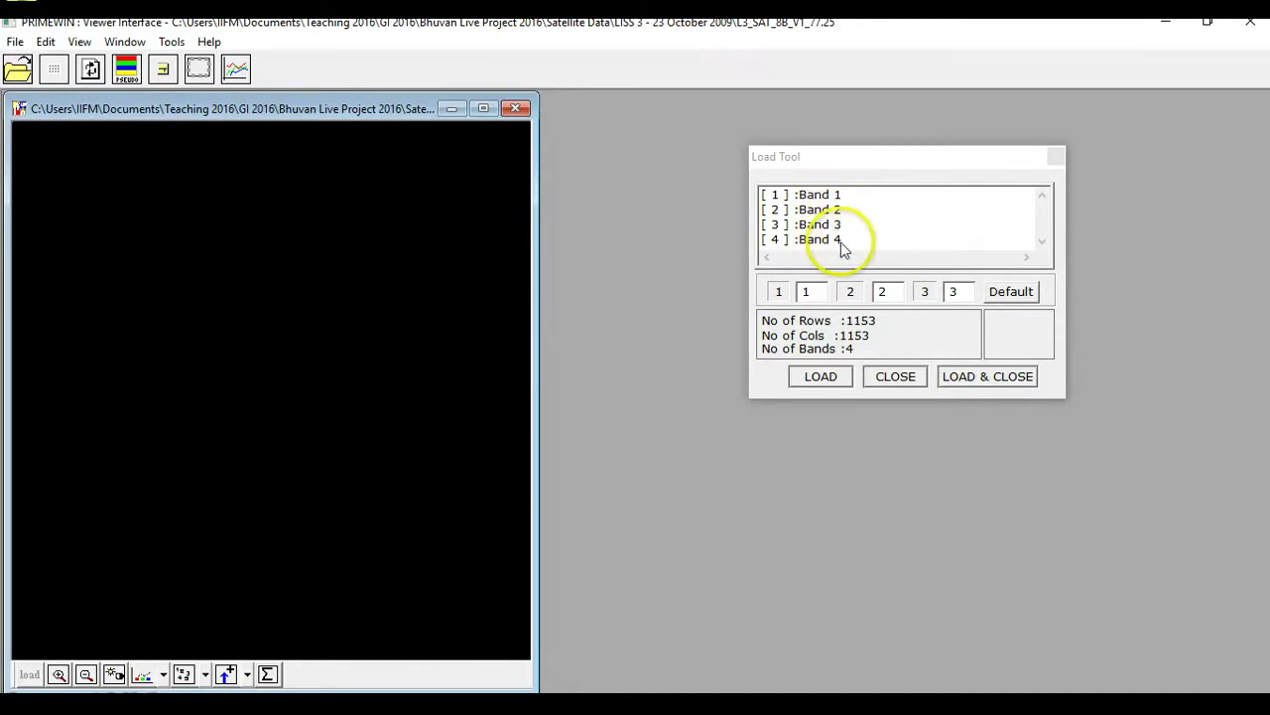
- Assign bands 3, 2 and 1 to red, green and blue, then load and close
double_click(804, 291)
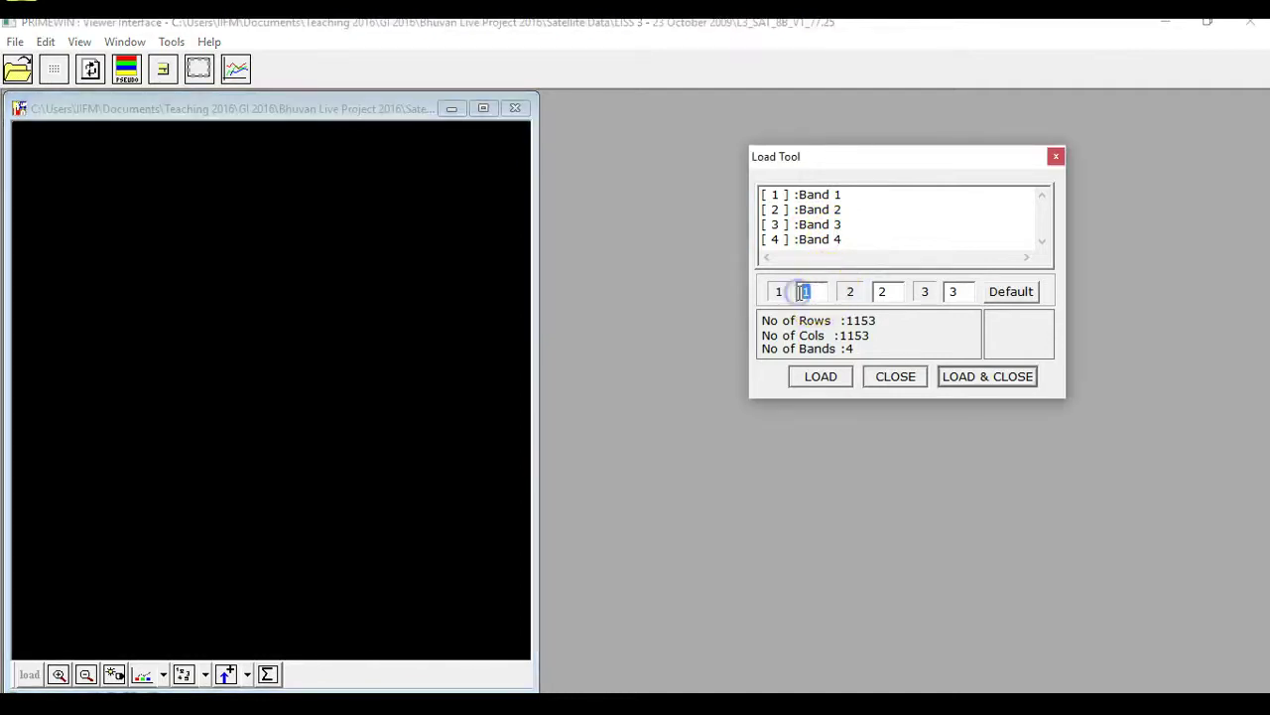
double_click(884, 291)
text(2)
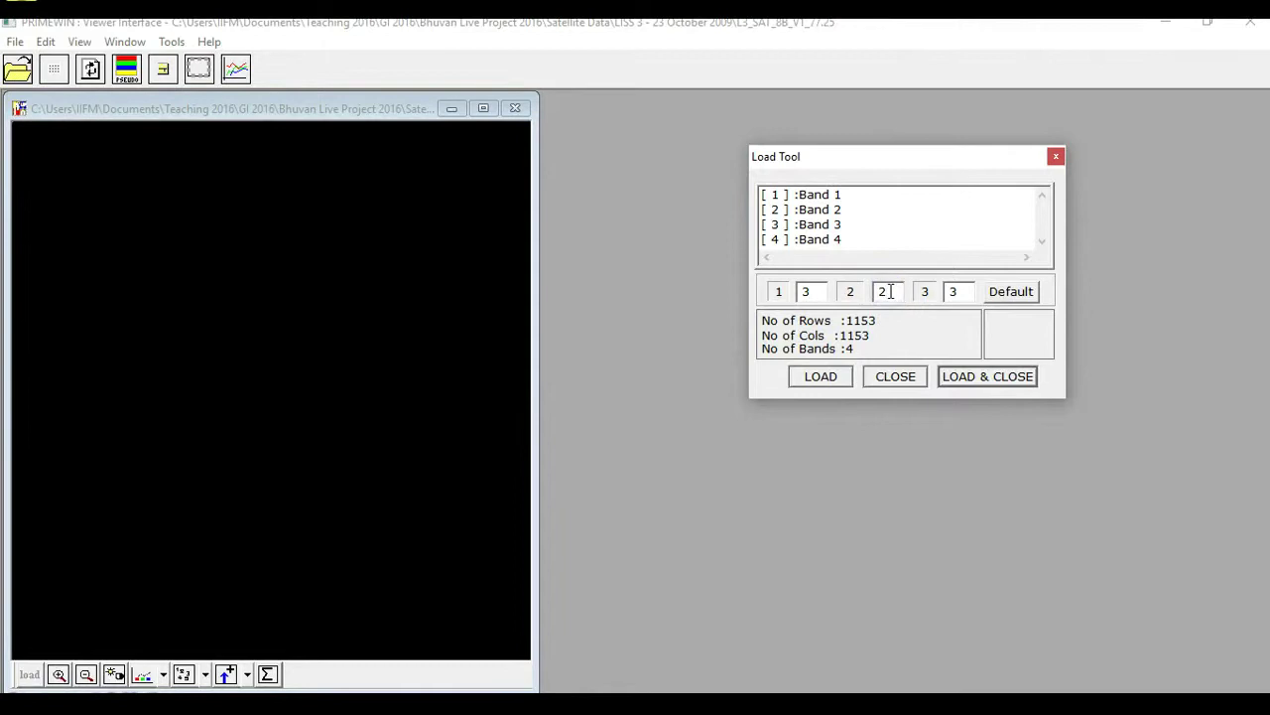
double_click(952, 291)
text(1)
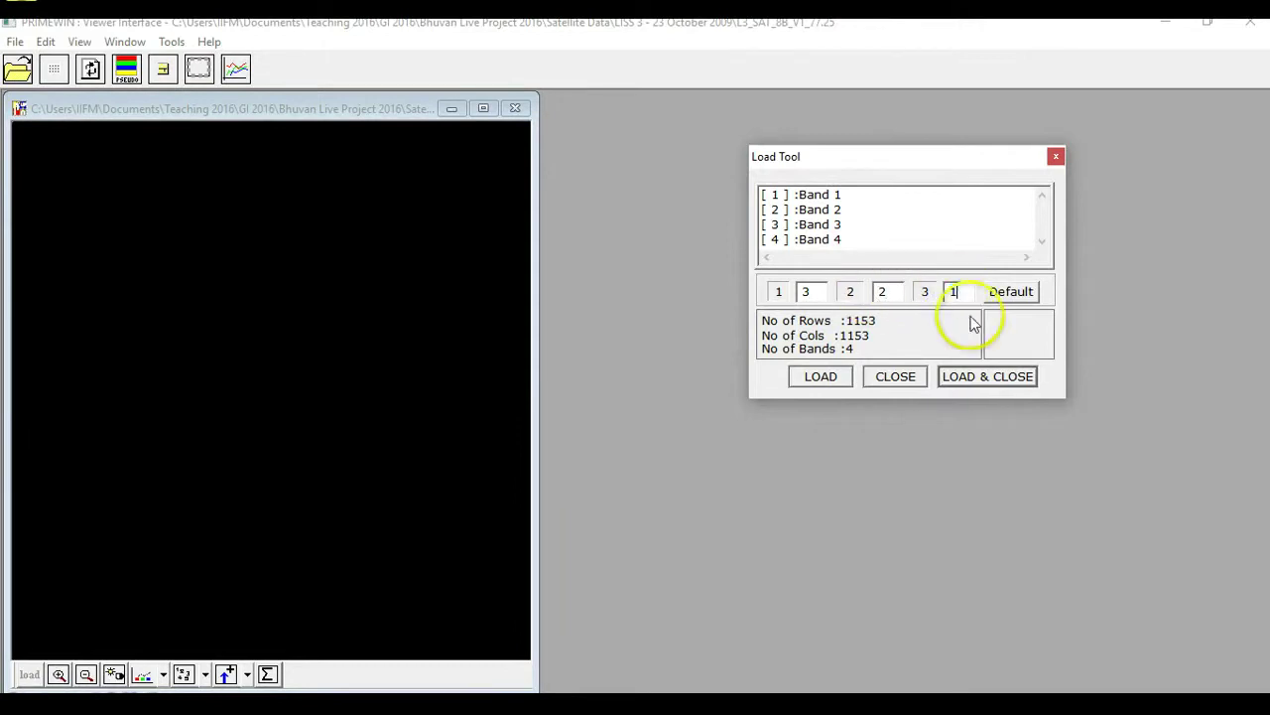
click(964, 376)
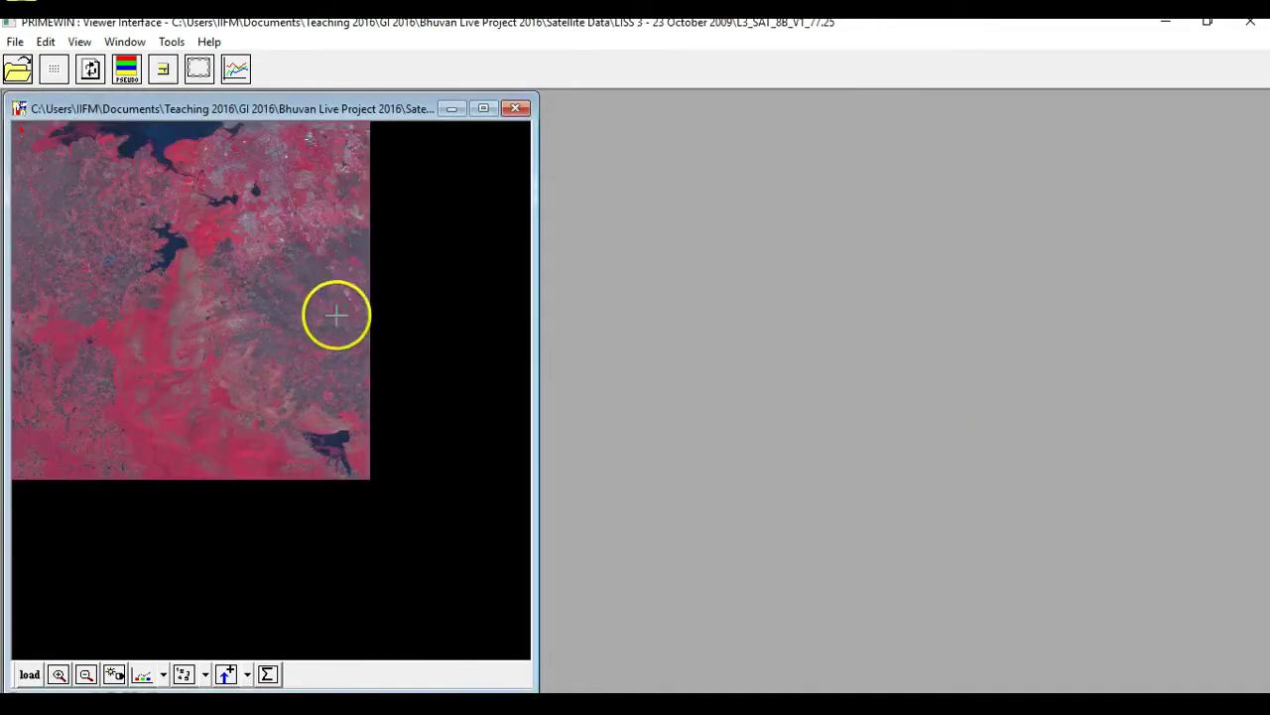
- Widen the viewer window and apply Fit to Window to the composite
drag(538, 359, 600, 360)
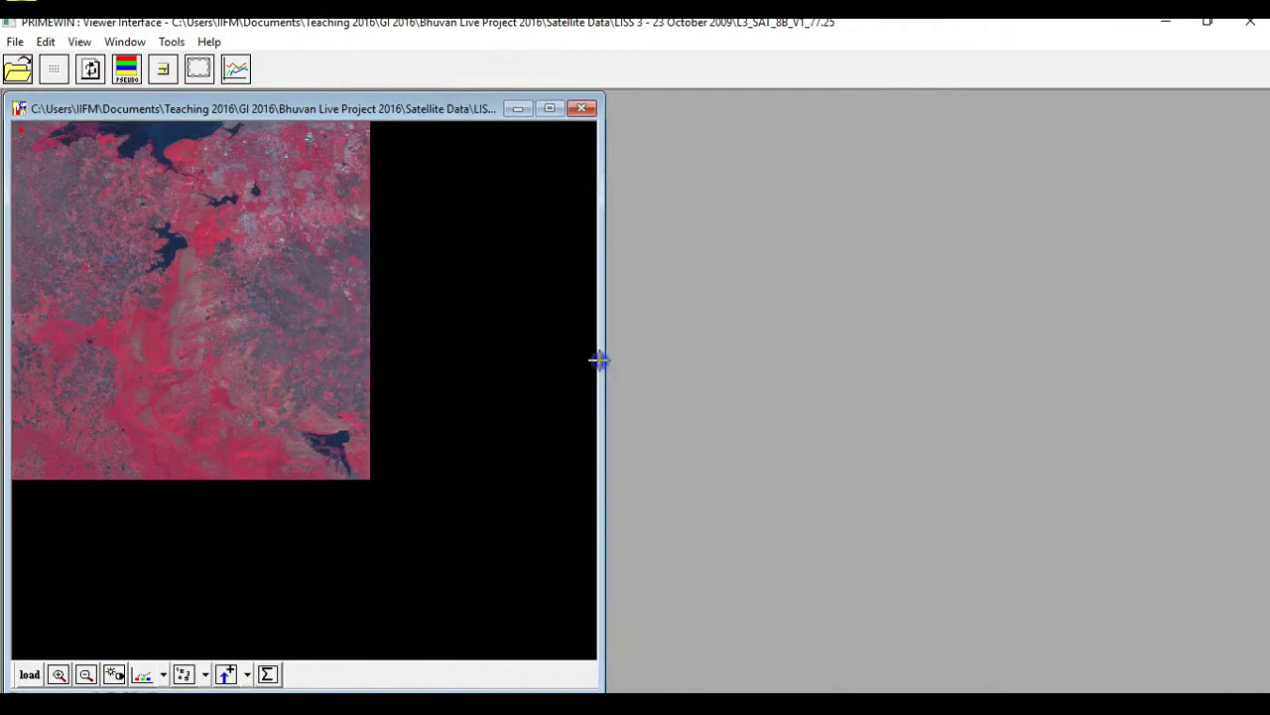
right_click(346, 328)
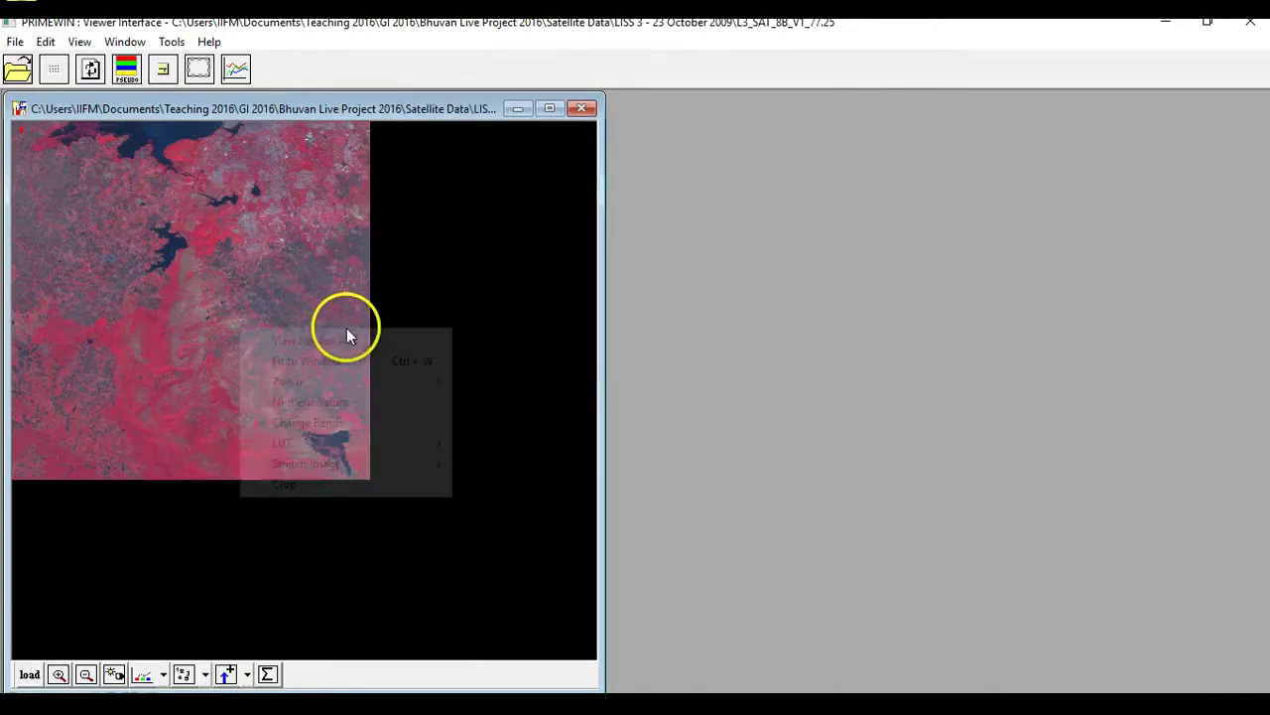
click(348, 361)
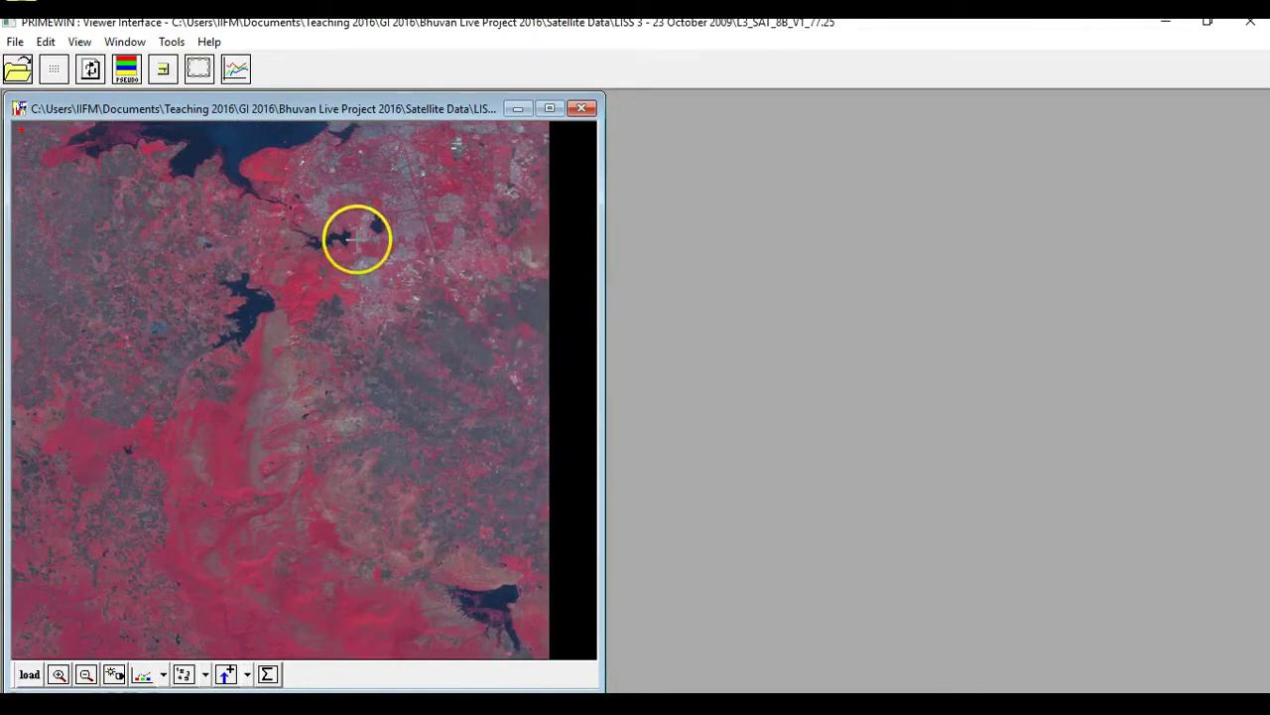
- Apply a Histogram Eq stretch to the composite and close the Stretch Dialog
right_click(344, 331)
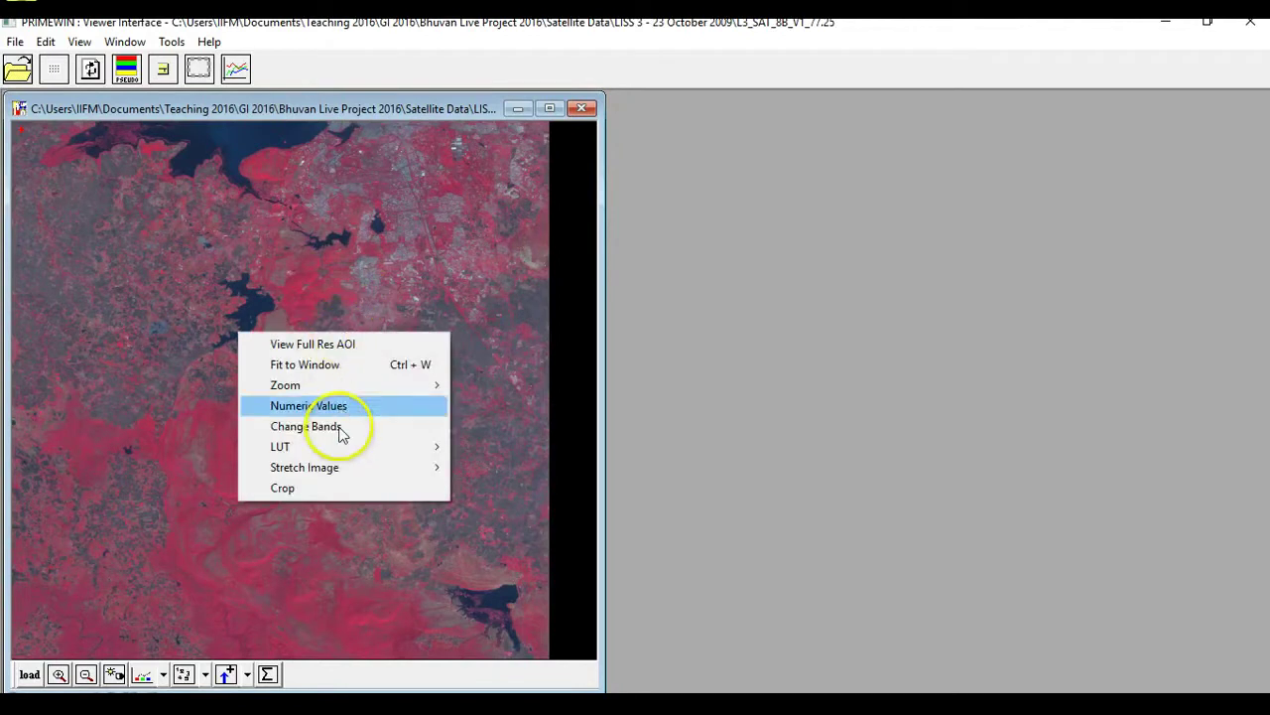
mouse_move(337, 467)
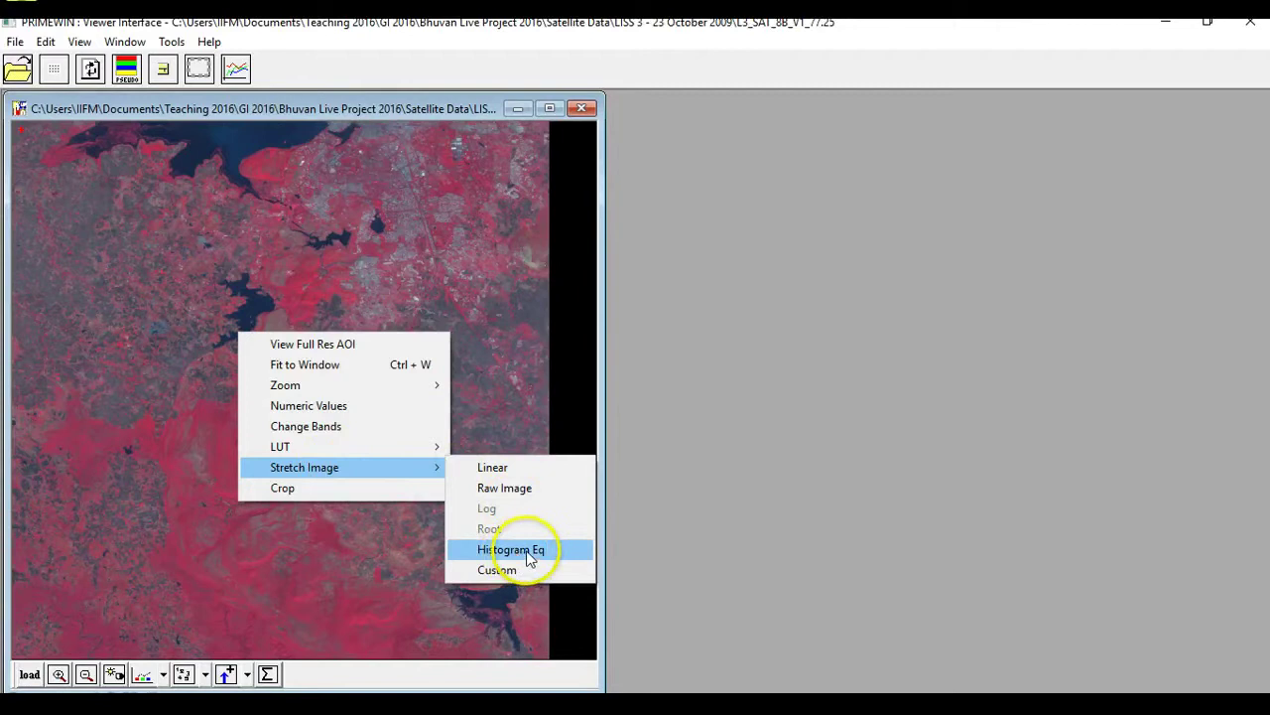
click(511, 550)
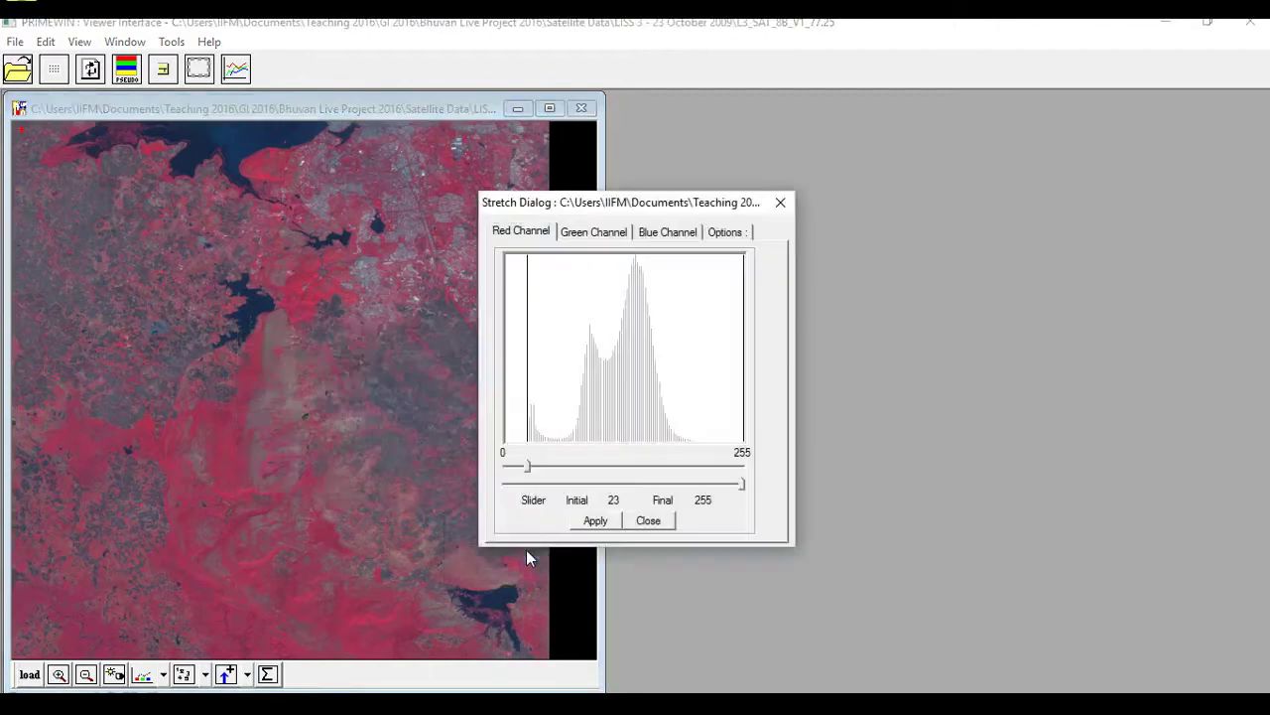
click(648, 521)
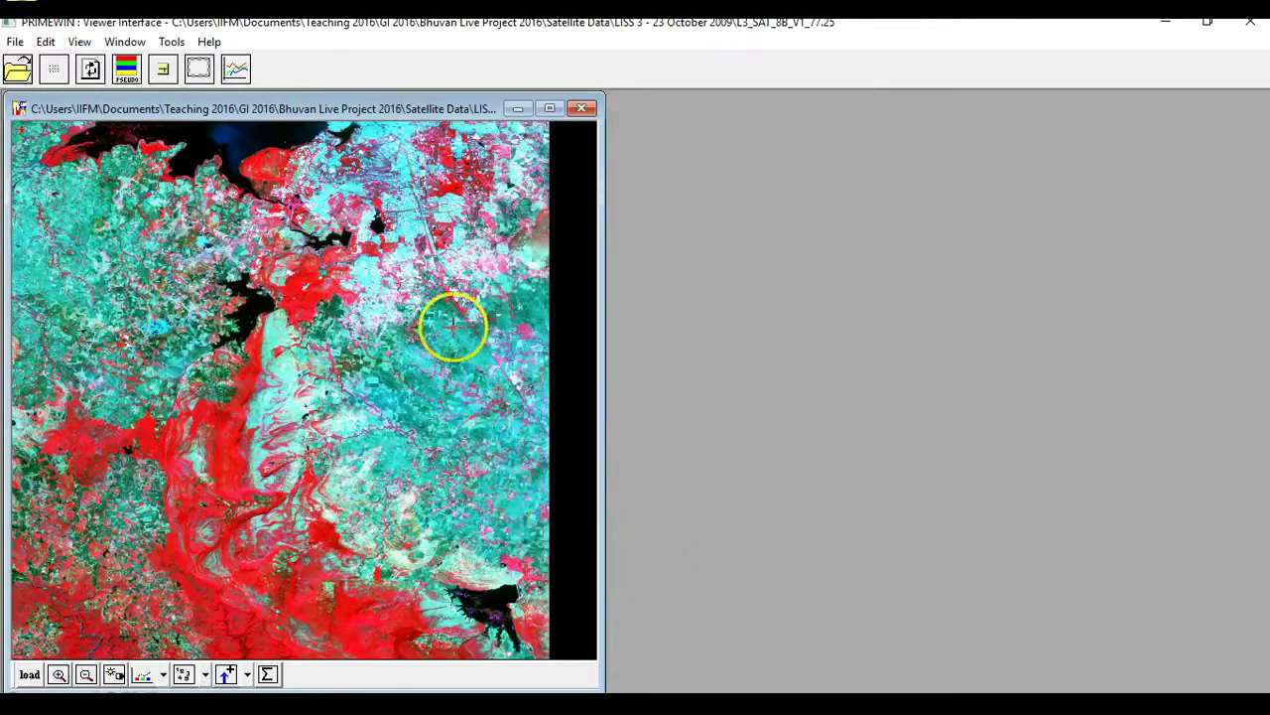
click(390, 307)
click(384, 306)
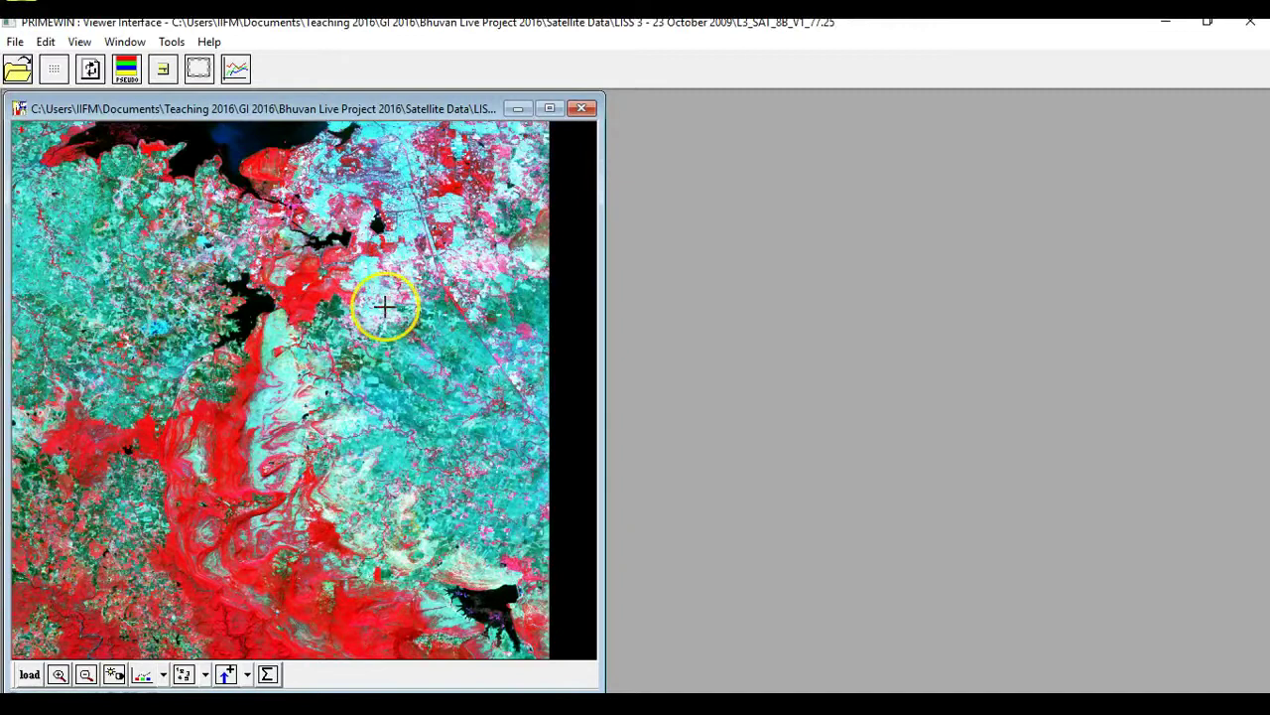